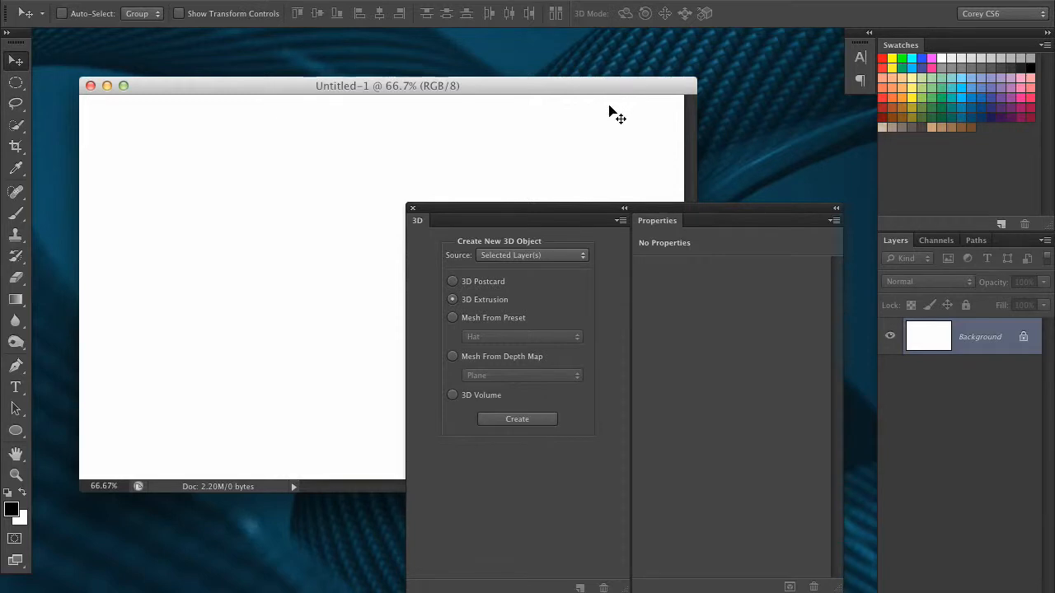
drag(570, 207, 610, 223)
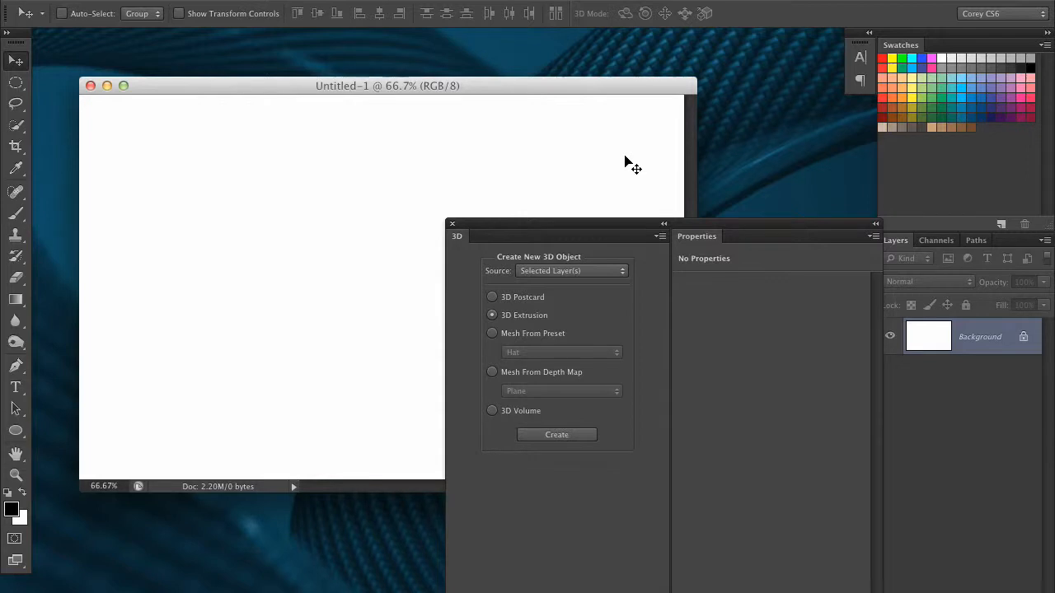
drag(588, 224, 549, 202)
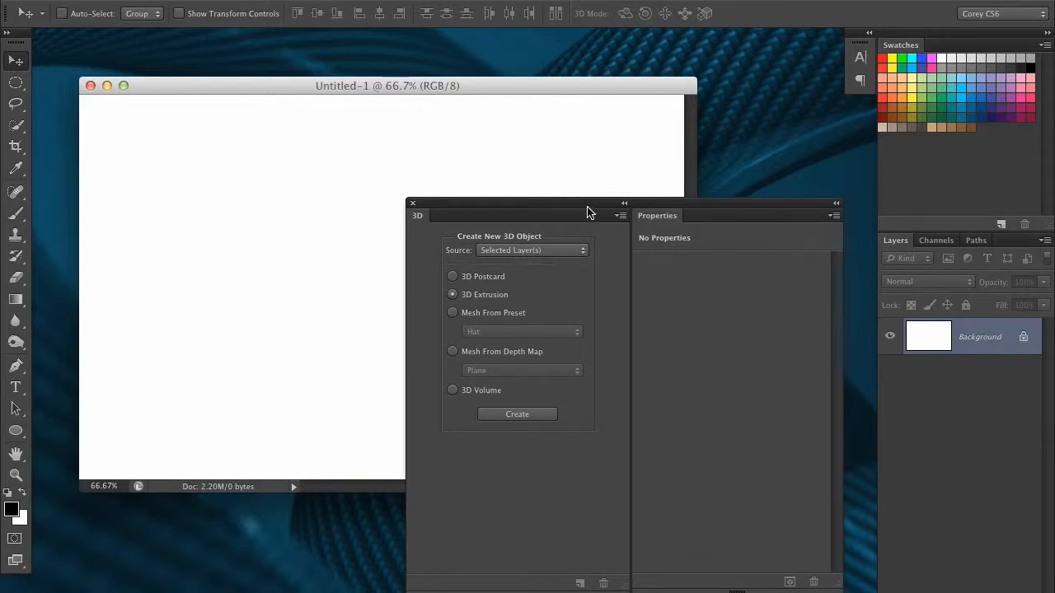
drag(587, 211, 580, 204)
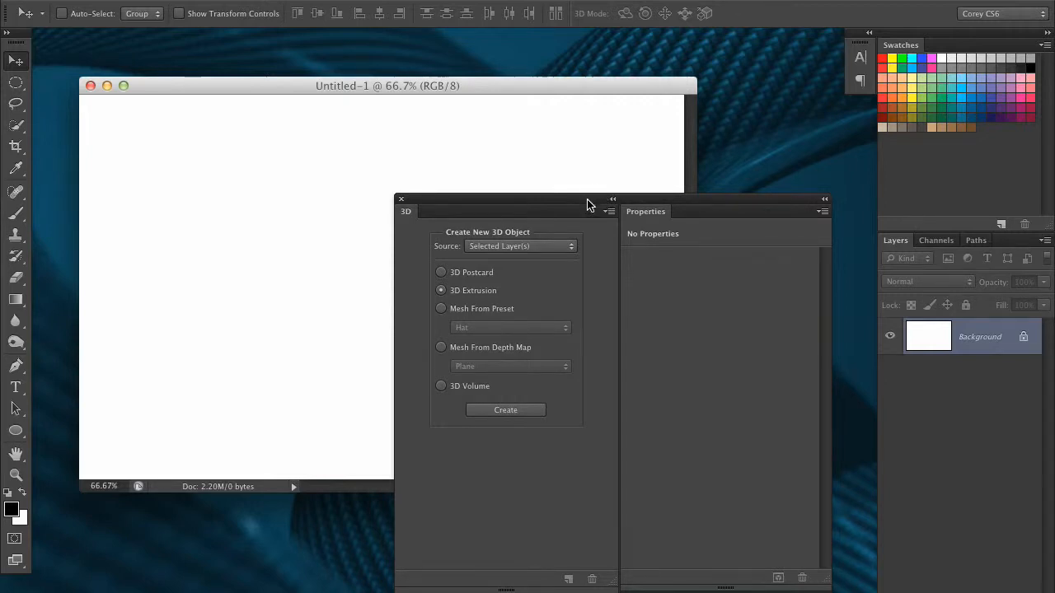
drag(582, 207, 609, 224)
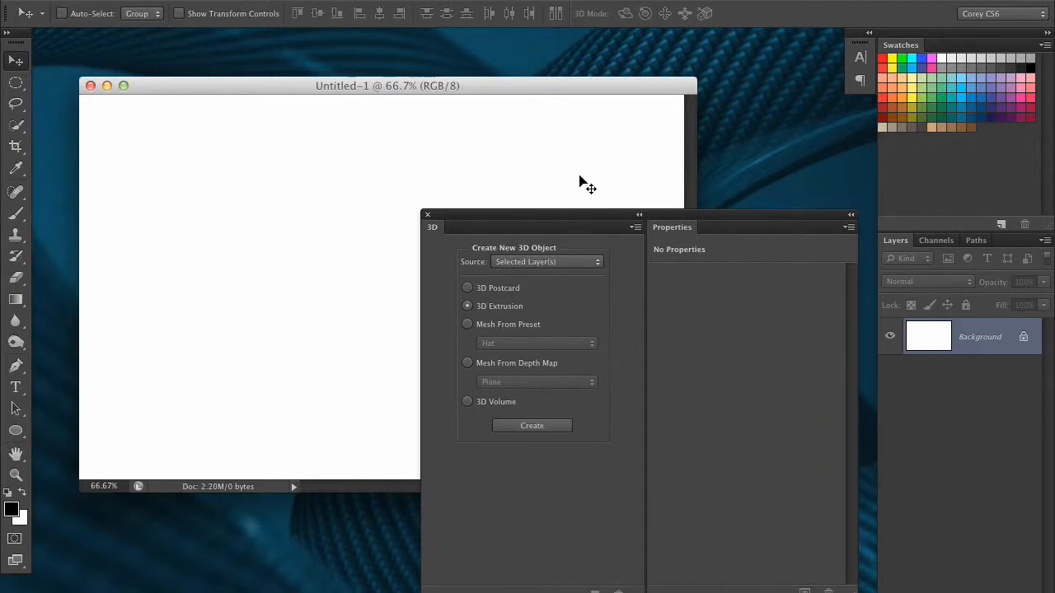
drag(565, 207, 795, 262)
- Activate the Pen tool in Path mode and add a new empty layer above the Background
drag(16, 366, 80, 363)
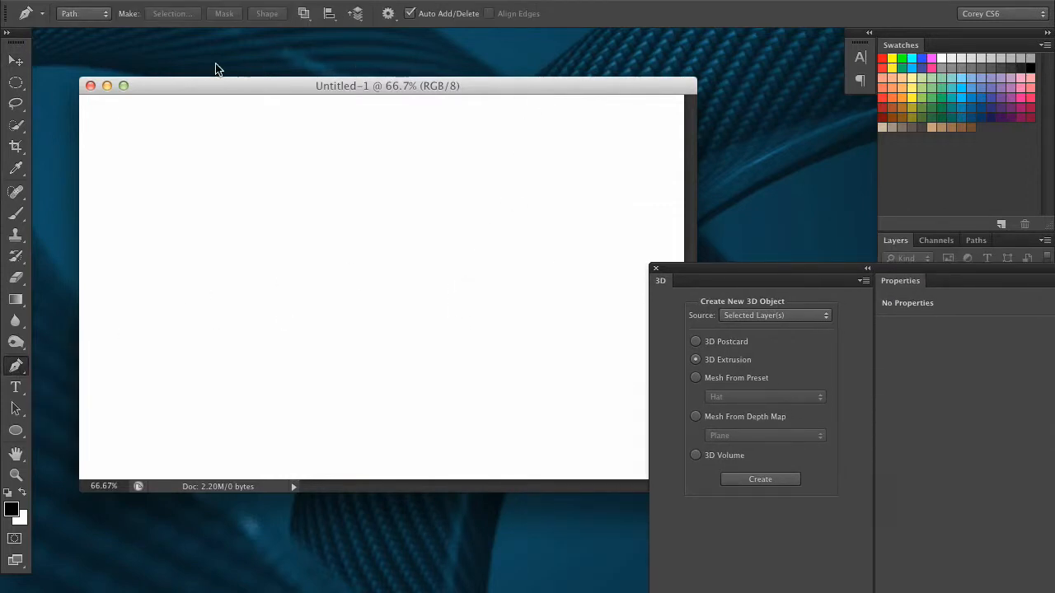
drag(793, 270, 528, 307)
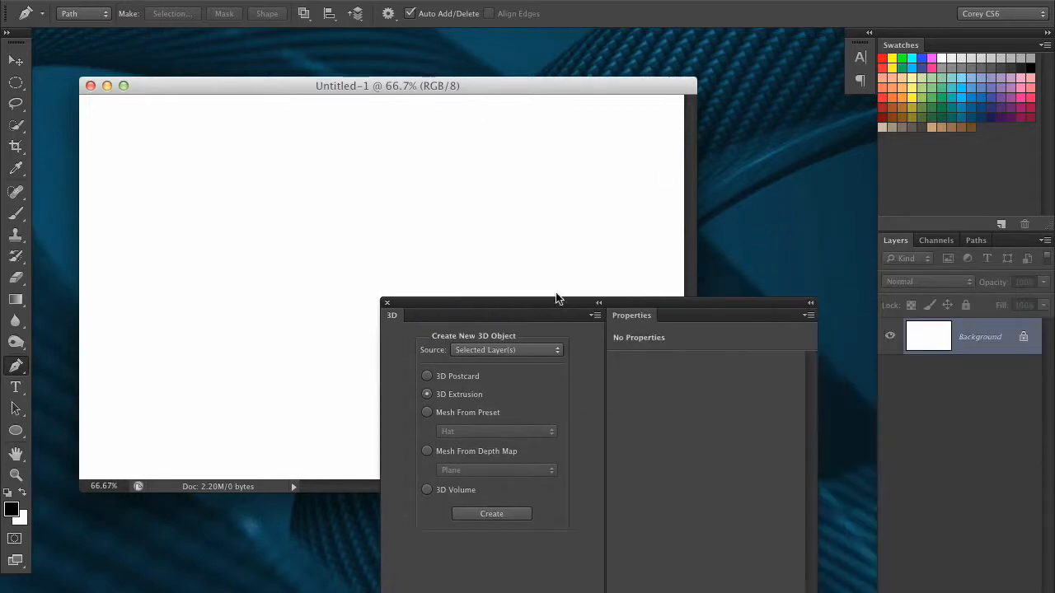
click(1002, 592)
drag(621, 304, 722, 592)
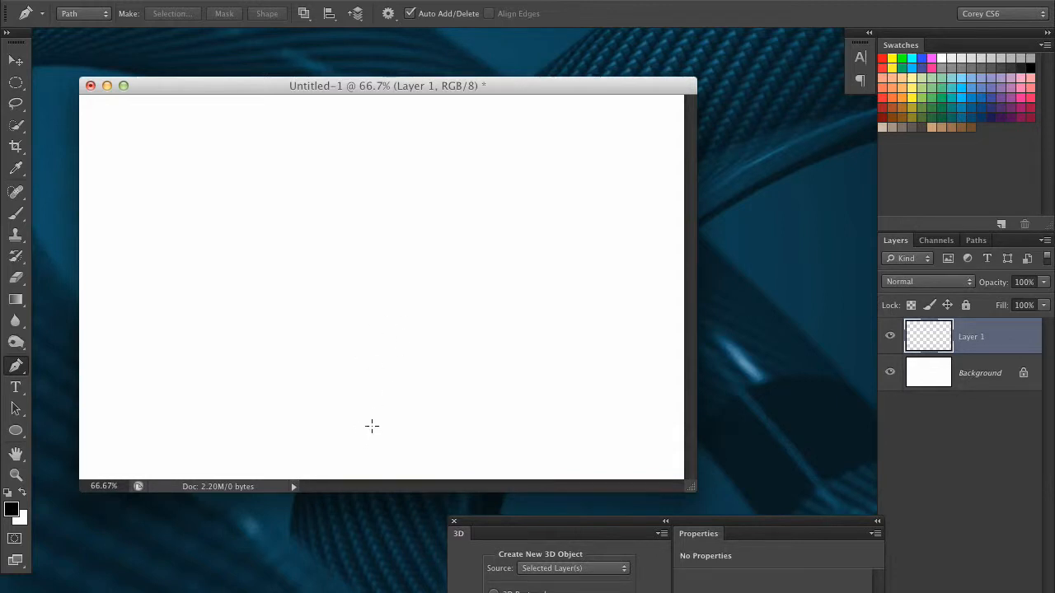
- Draw the goblet's flat base and curved outer half-profile as a path, from the base centre up to the rim
click(370, 427)
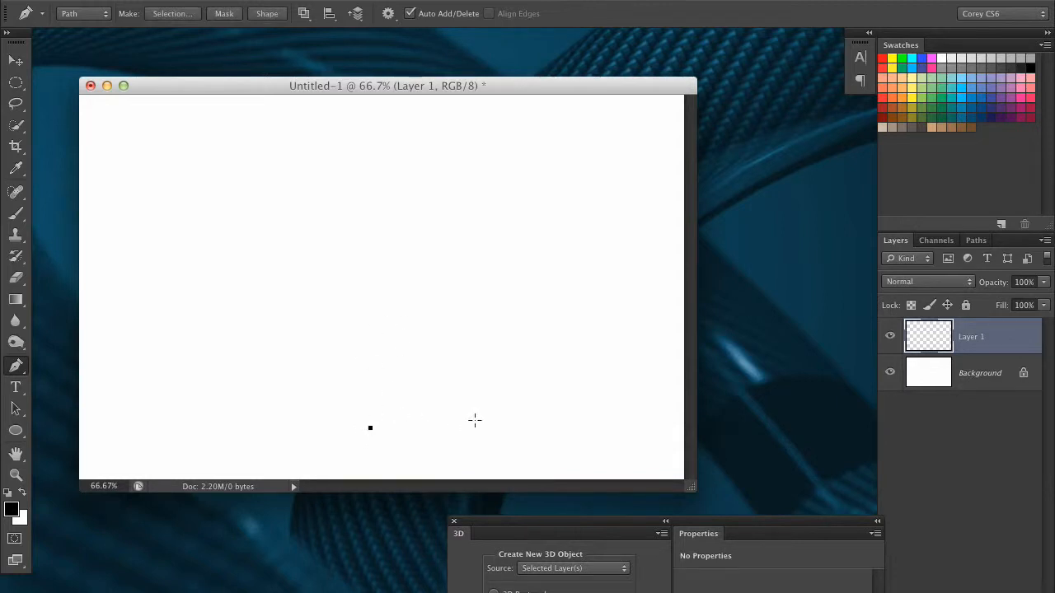
click(463, 427)
drag(431, 409, 400, 402)
drag(393, 318, 415, 288)
click(425, 291)
drag(468, 183, 442, 113)
key(super+z)
drag(462, 168, 427, 85)
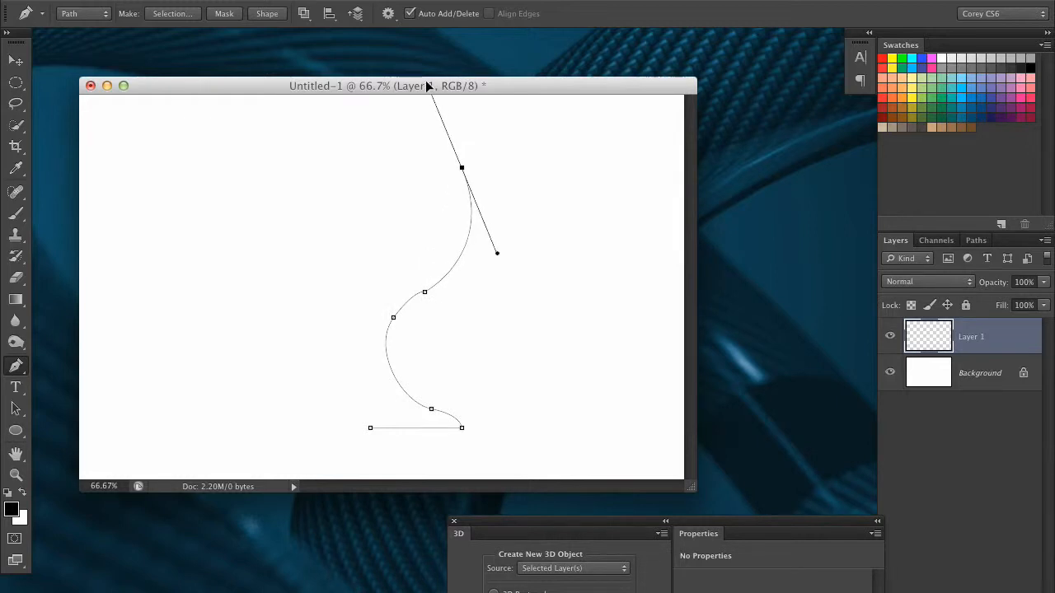
- Complete the goblet profile with a thin inner wall curving down to the centre axis, and close the path at its starting point
alt+click(461, 167)
drag(440, 270, 398, 303)
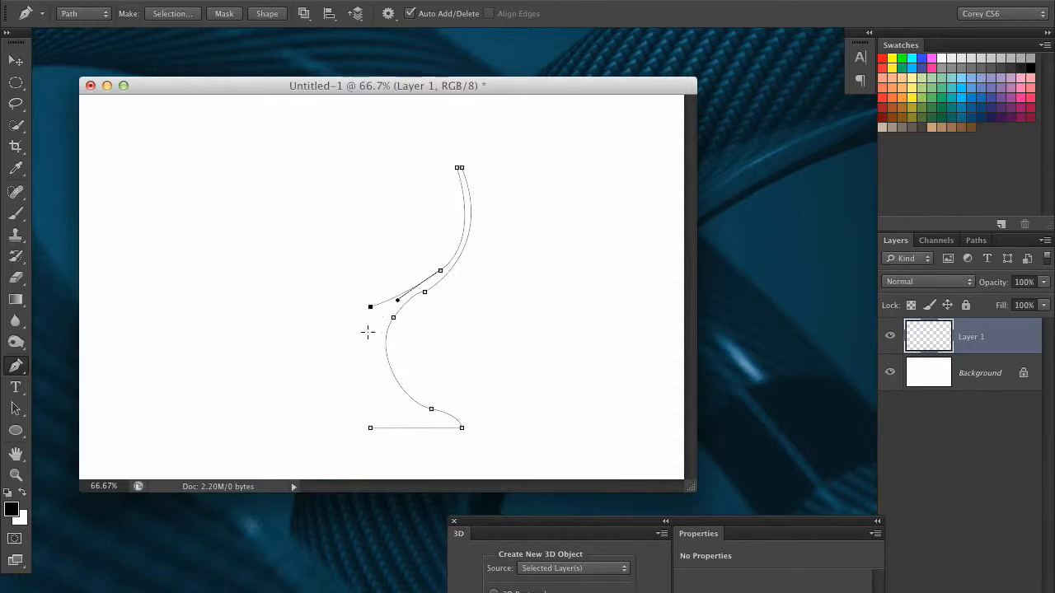
click(370, 428)
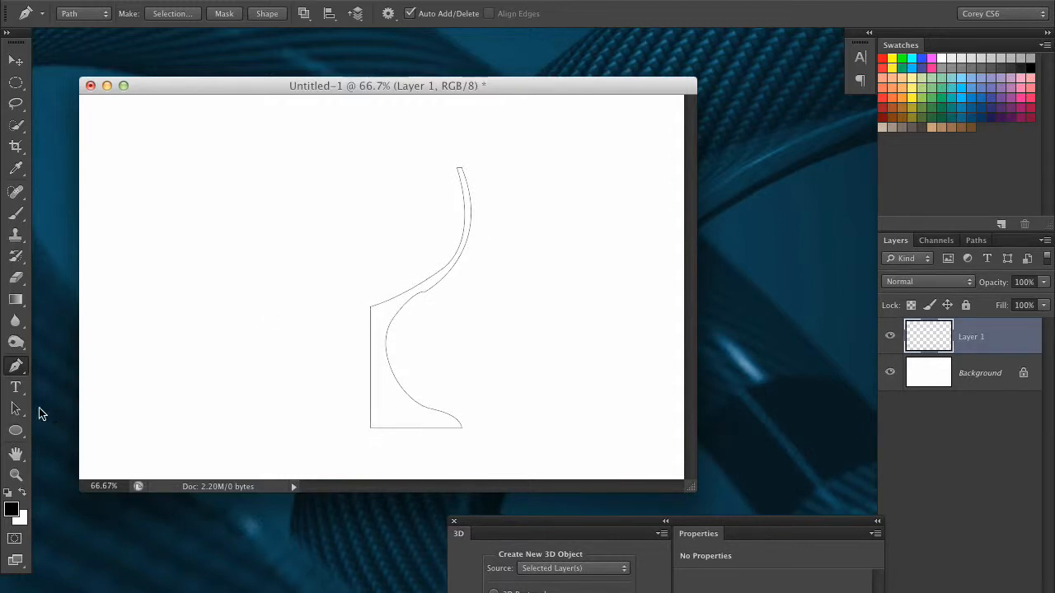
- Reposition the whole goblet profile path on the canvas and fill Layer 1 with 50% Gray at 100% opacity
key(a)
drag(394, 325, 402, 306)
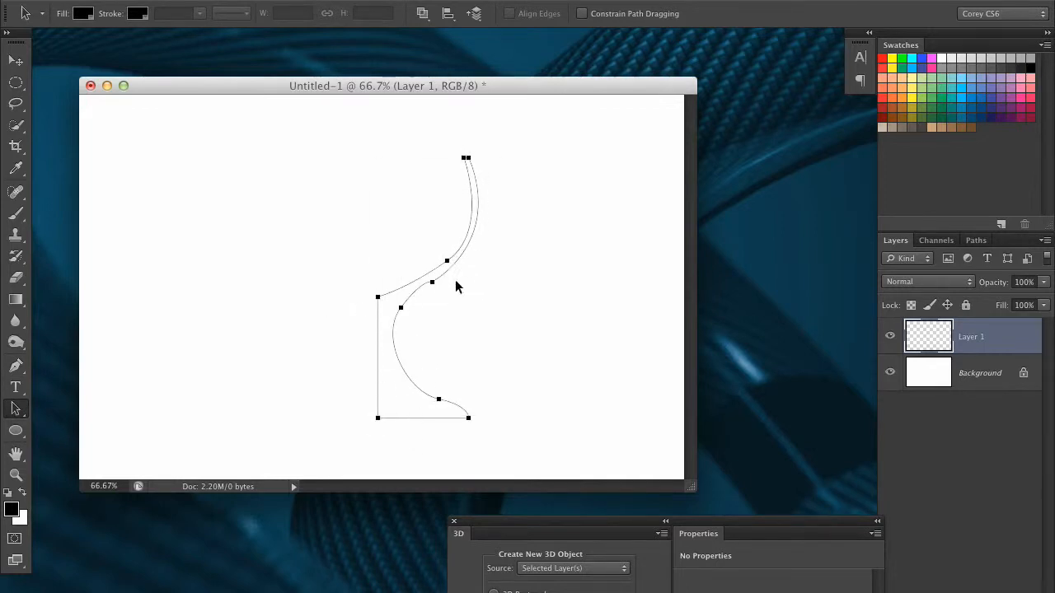
drag(385, 346, 394, 349)
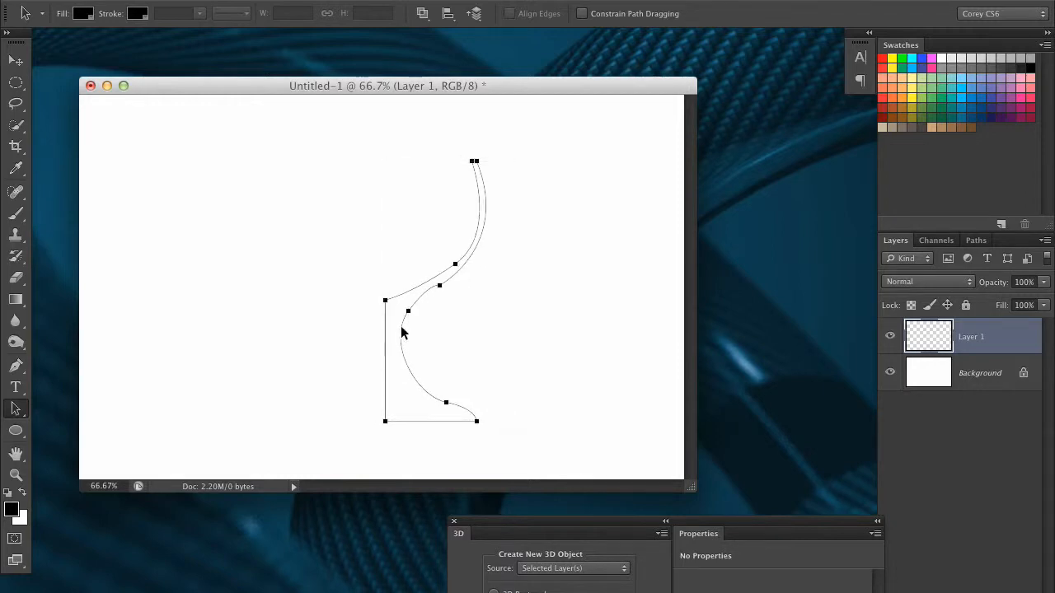
key(shift+BackSpace)
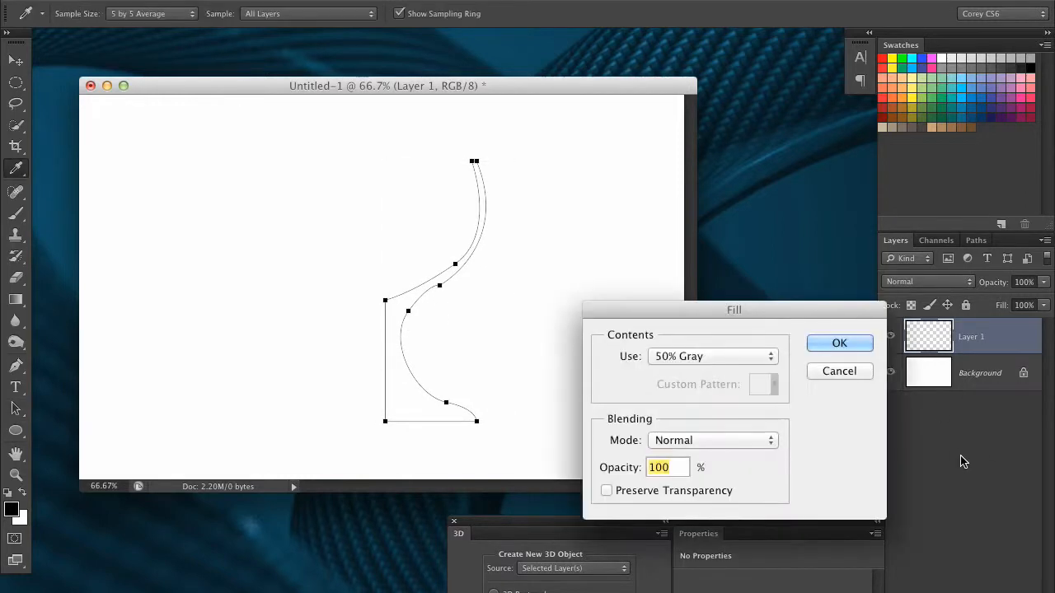
click(832, 343)
- Move the profile path slightly over the gray fill and create a new 3D extrusion from the selected path
drag(385, 323, 372, 316)
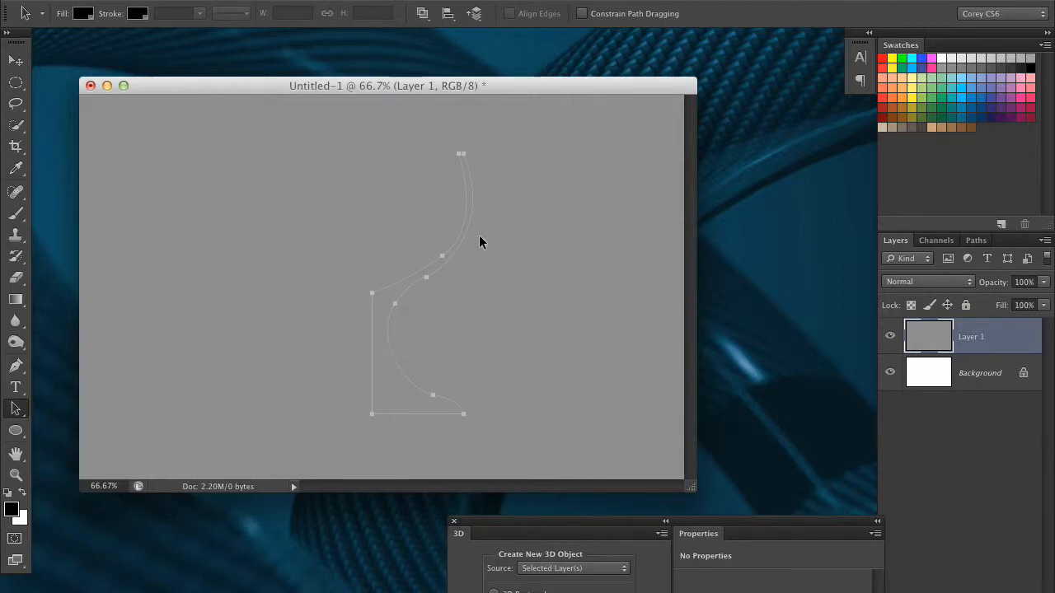
drag(380, 337, 379, 347)
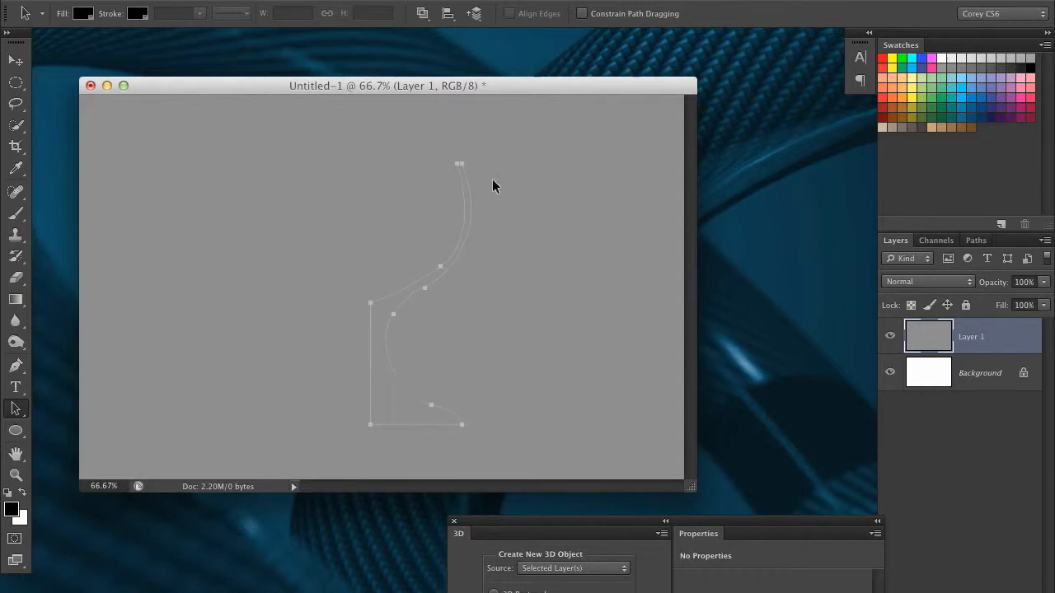
click(400, 0)
mouse_move(436, 0)
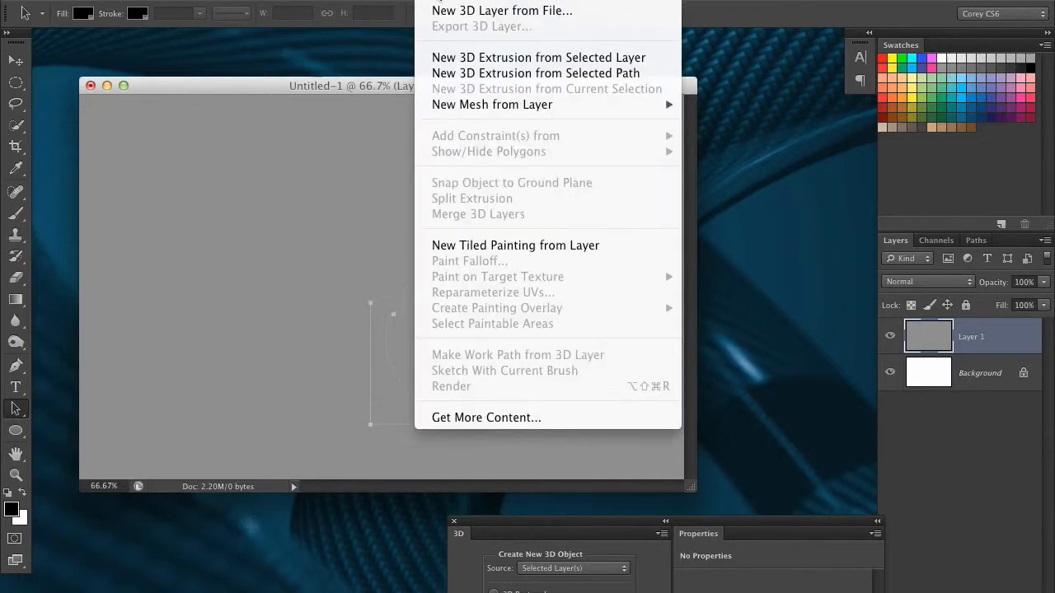
click(474, 77)
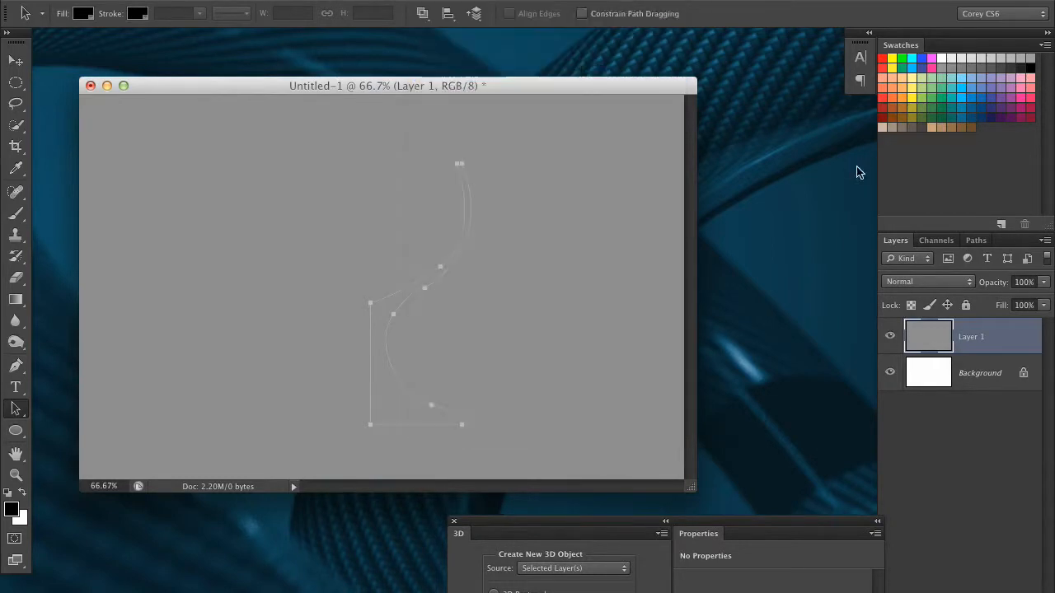
- Show the 3D ground plane grid and move the 3D and Properties panels clear of the extruded shape
drag(594, 337, 665, 140)
click(511, 0)
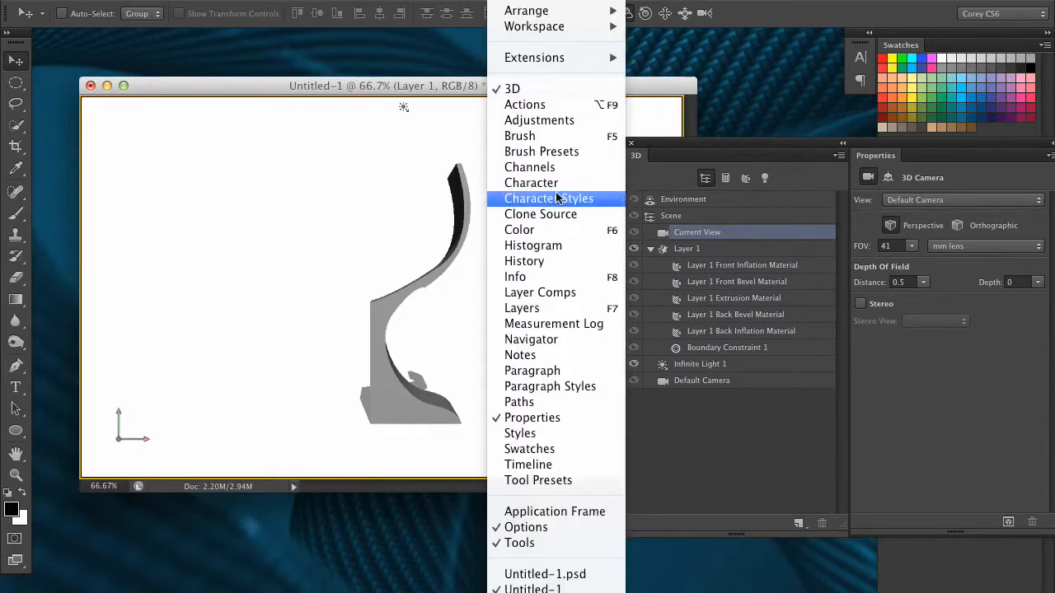
mouse_move(466, 0)
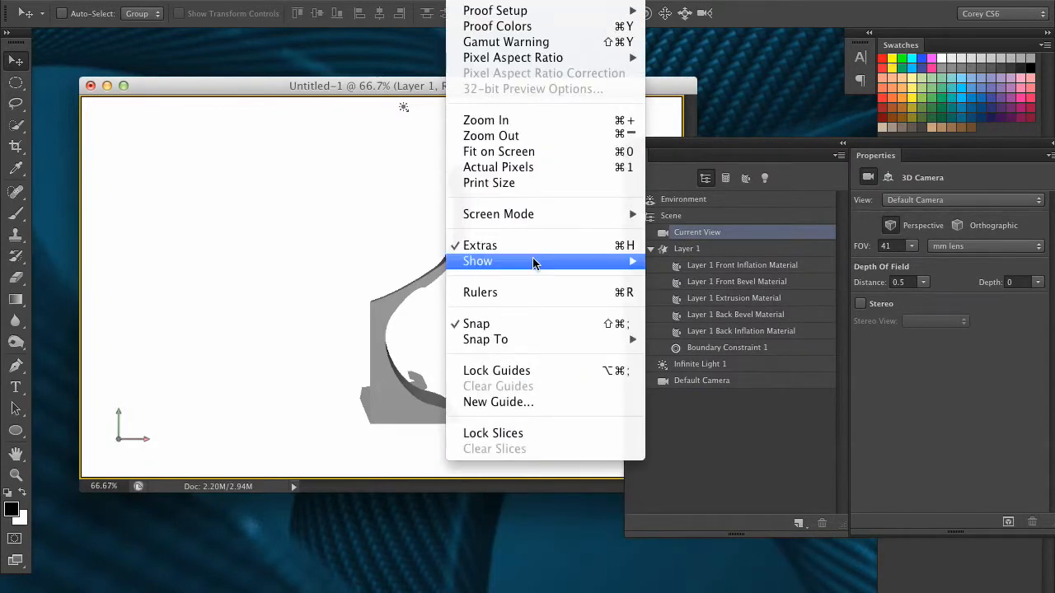
mouse_move(533, 262)
click(695, 450)
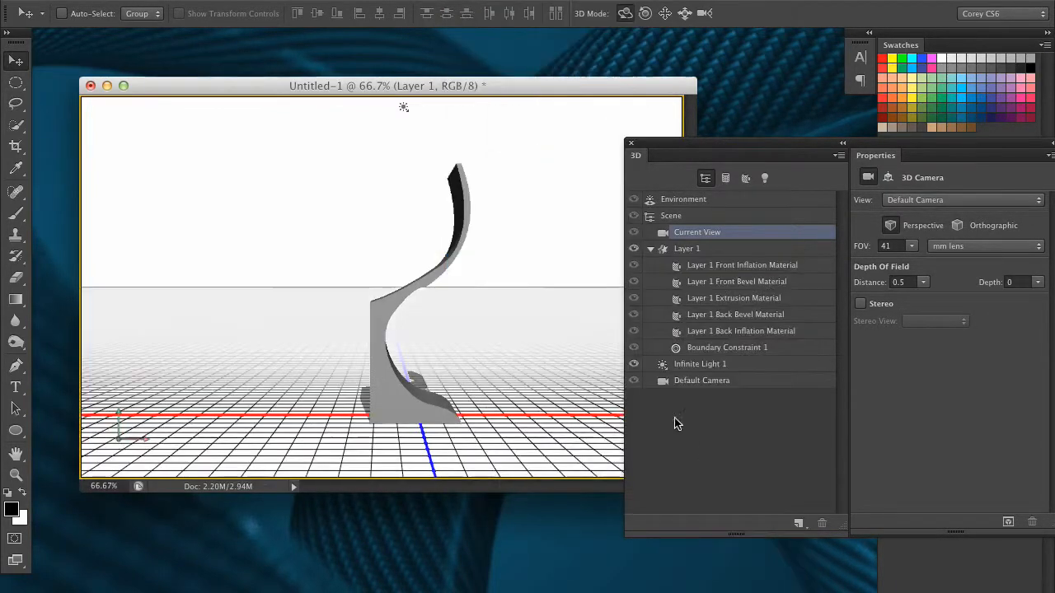
drag(664, 144, 717, 151)
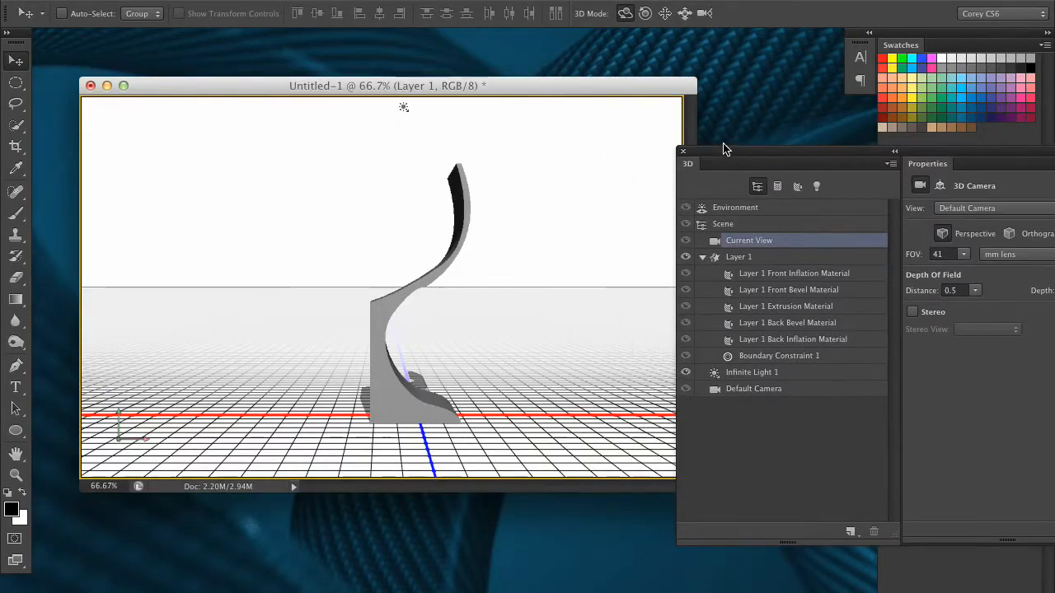
- Set the extrusion depth of the Layer 1 mesh to 241
drag(610, 217, 537, 247)
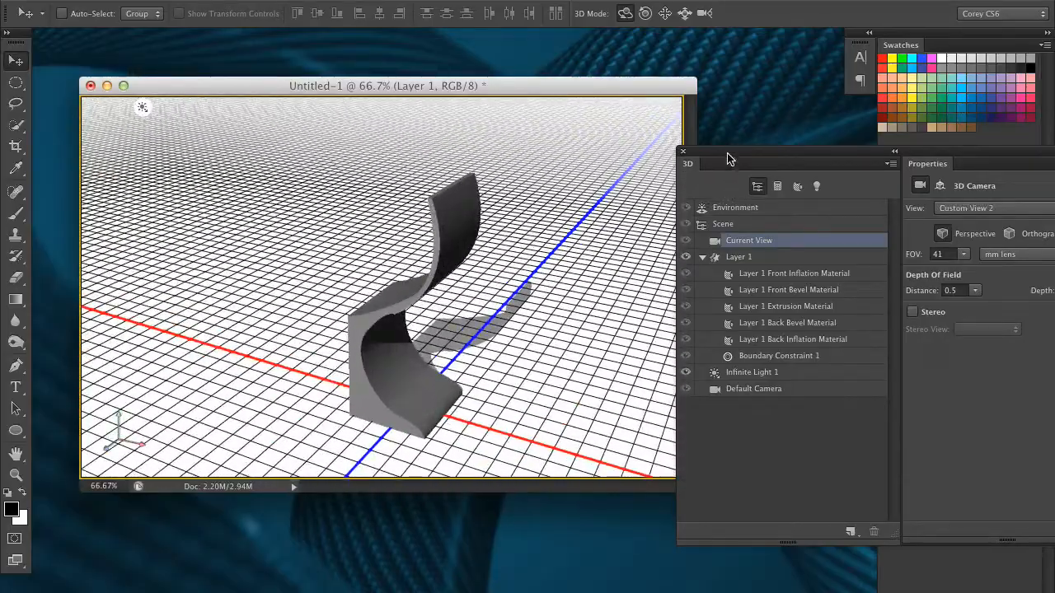
drag(731, 156, 640, 155)
click(684, 257)
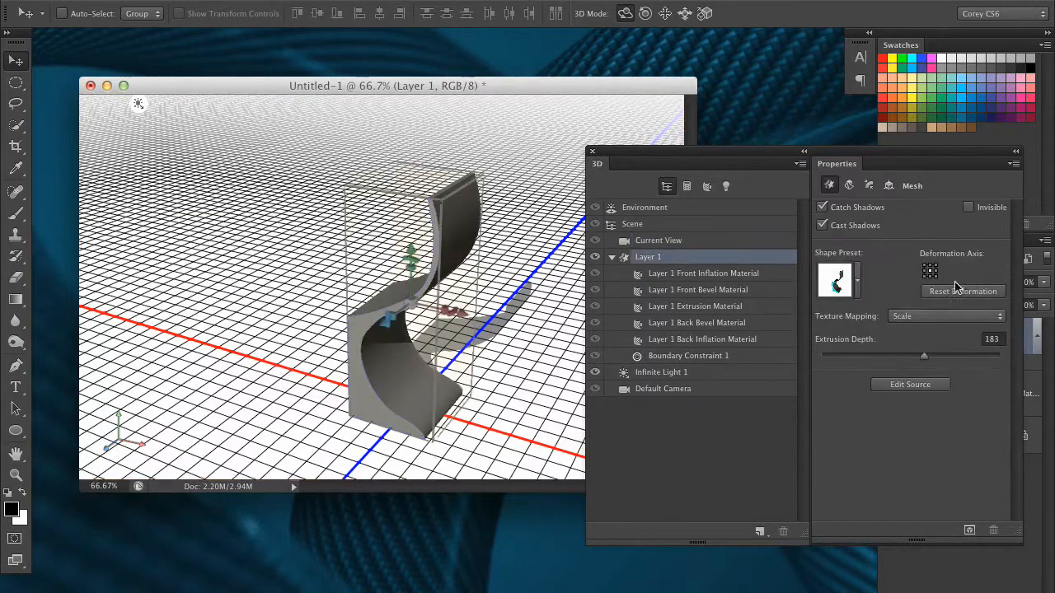
mouse_move(923, 355)
mouse_down()
mouse_move(959, 357)
mouse_move(872, 356)
mouse_move(956, 361)
mouse_move(928, 357)
mouse_up()
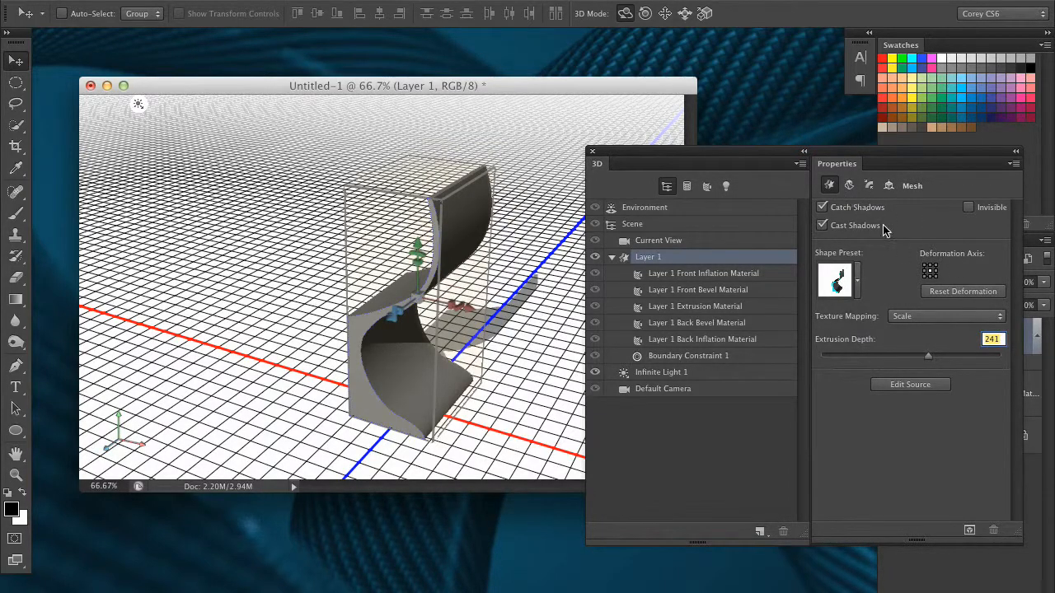
- Bend the Layer 1 extrusion around its left-side deformation axis with a horizontal angle of -360° to form a full goblet
click(849, 185)
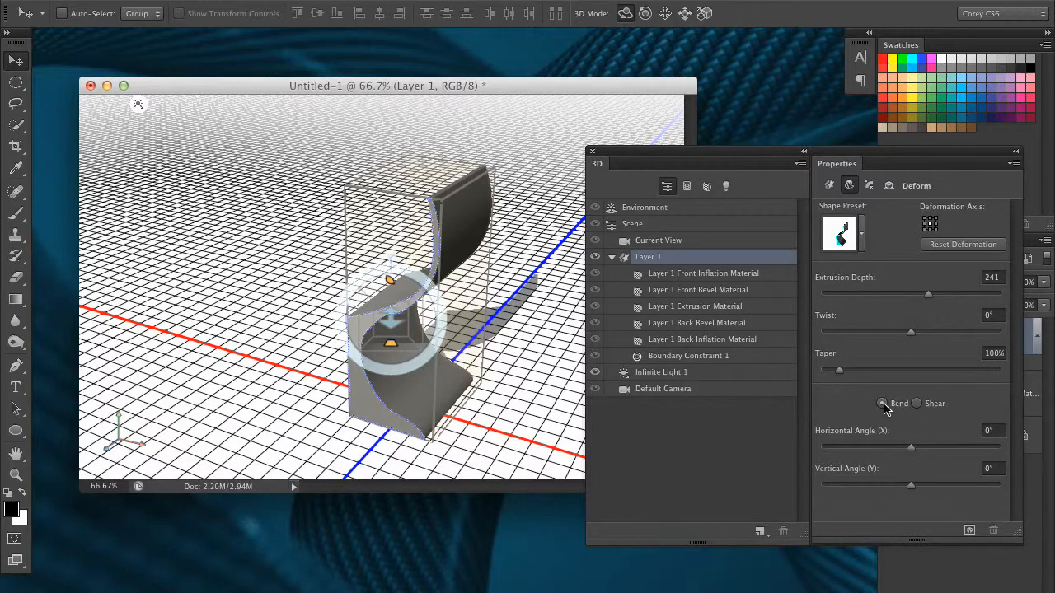
mouse_move(911, 449)
mouse_down()
mouse_move(800, 440)
mouse_move(896, 446)
mouse_up()
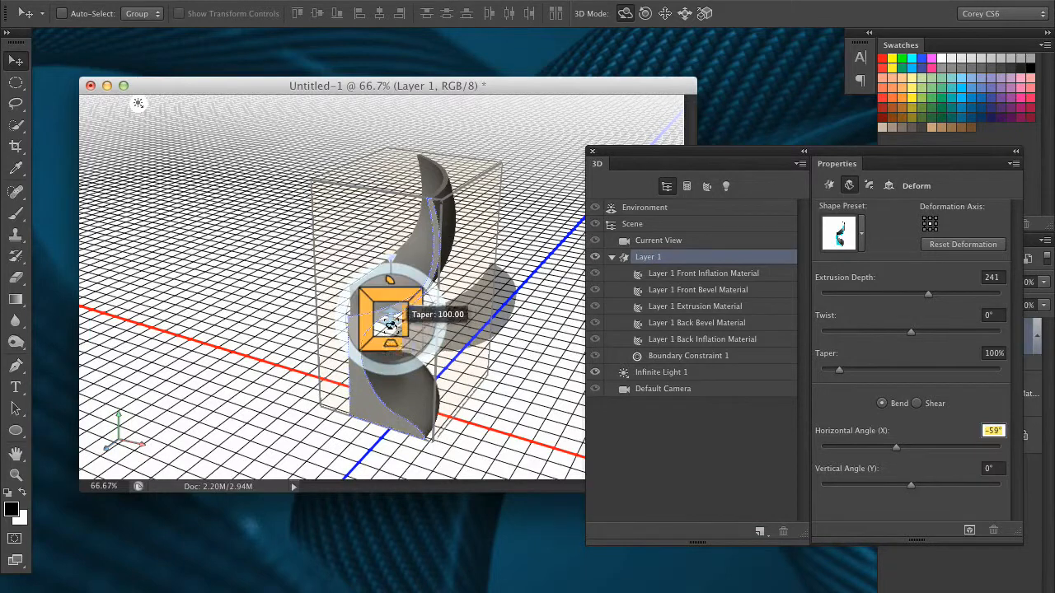
drag(920, 153, 859, 163)
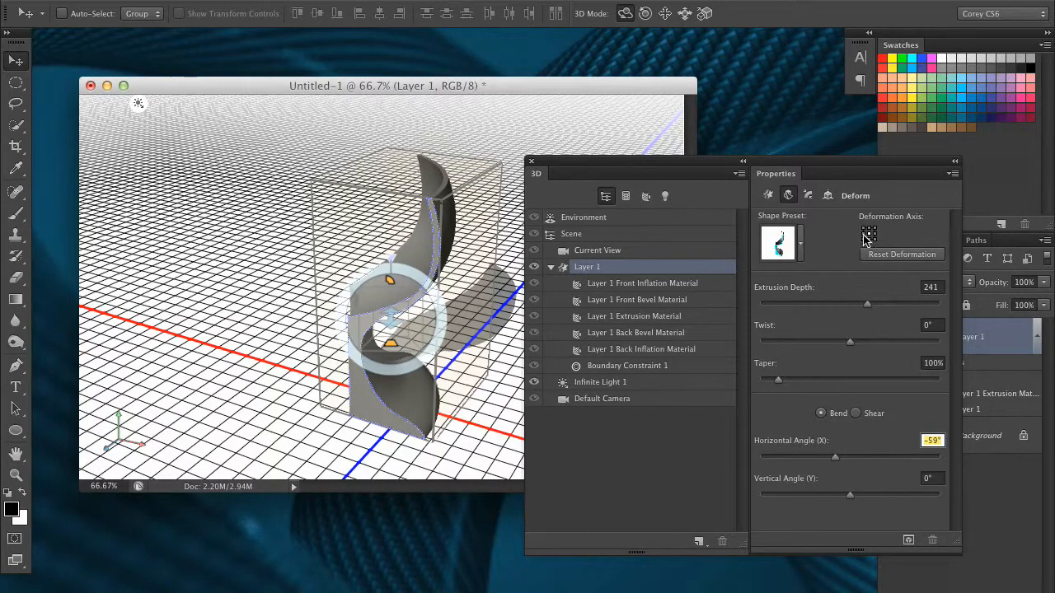
click(865, 239)
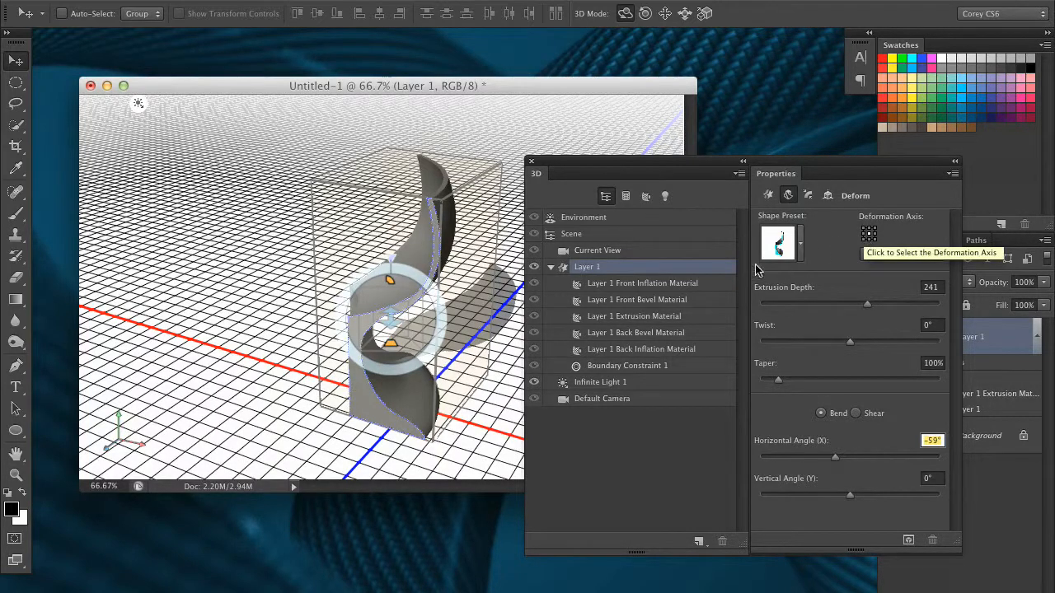
click(865, 238)
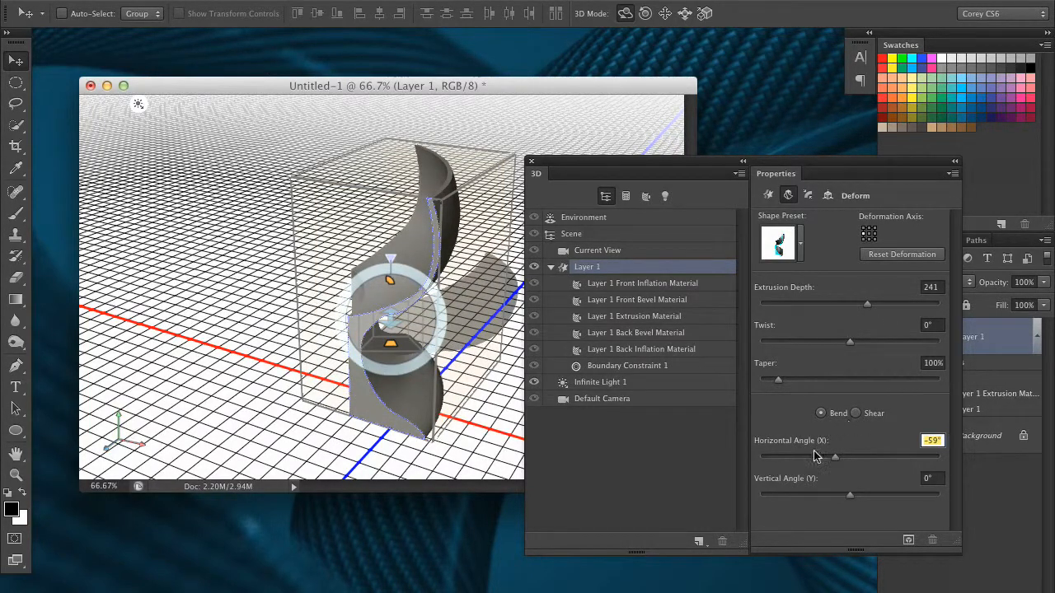
drag(835, 458, 758, 461)
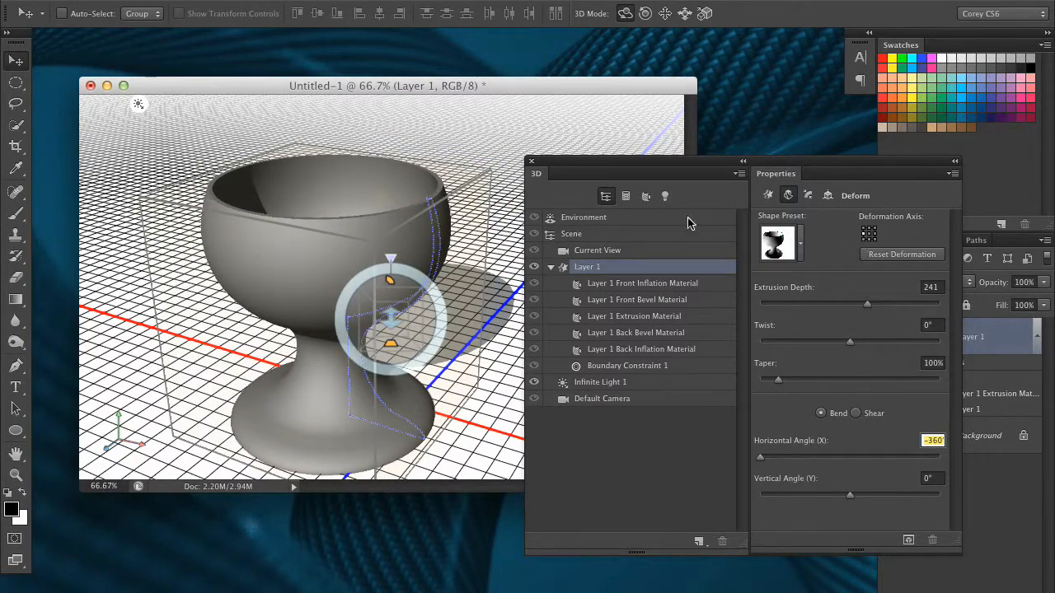
- Try tilting the goblet mesh and undo the rotation
mouse_move(513, 130)
mouse_down()
mouse_move(503, 156)
mouse_move(519, 147)
mouse_up()
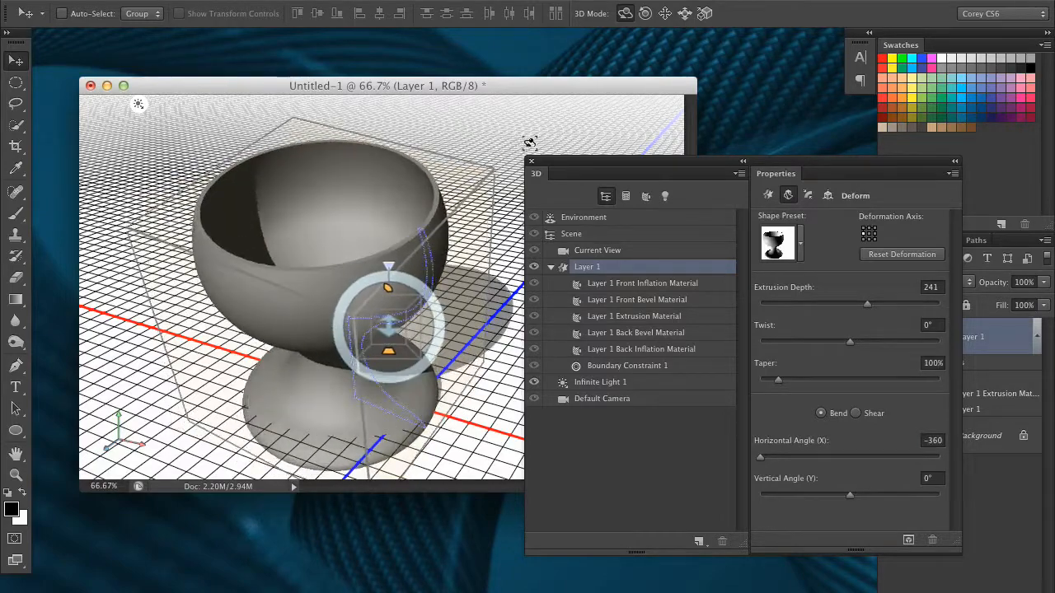
key(super+z)
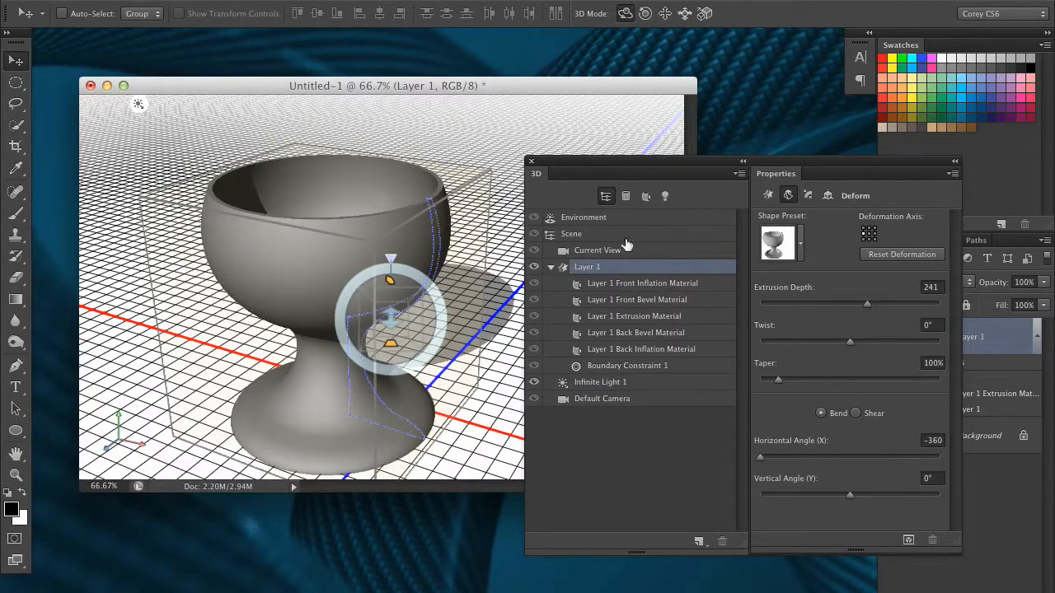
- Set the extrusion depth of the Layer 1 mesh to 23 to close the hole in the goblet's centre
click(597, 250)
drag(601, 145, 710, 201)
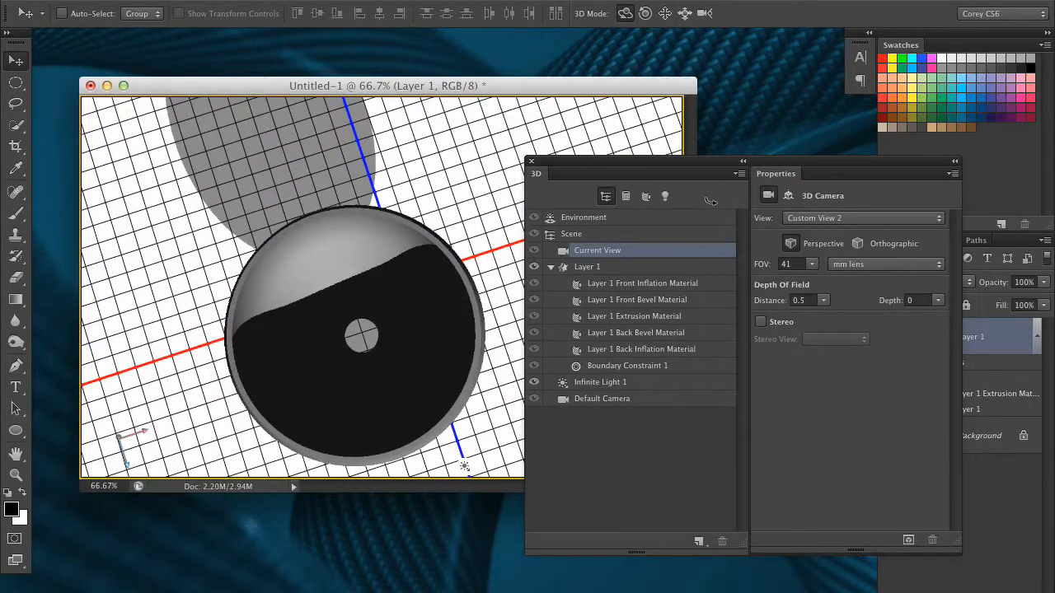
click(651, 267)
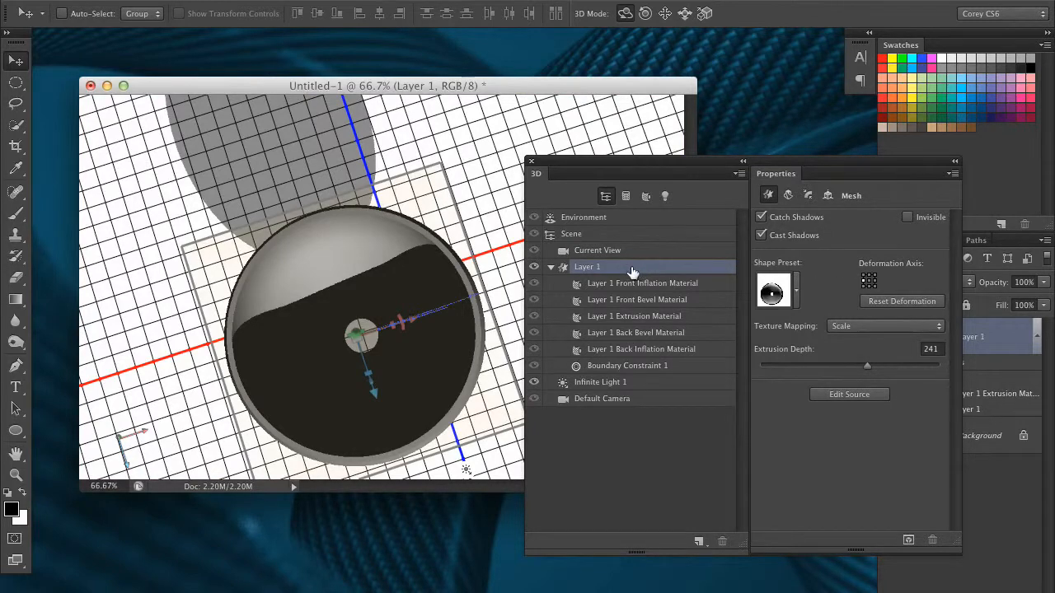
drag(866, 370, 852, 369)
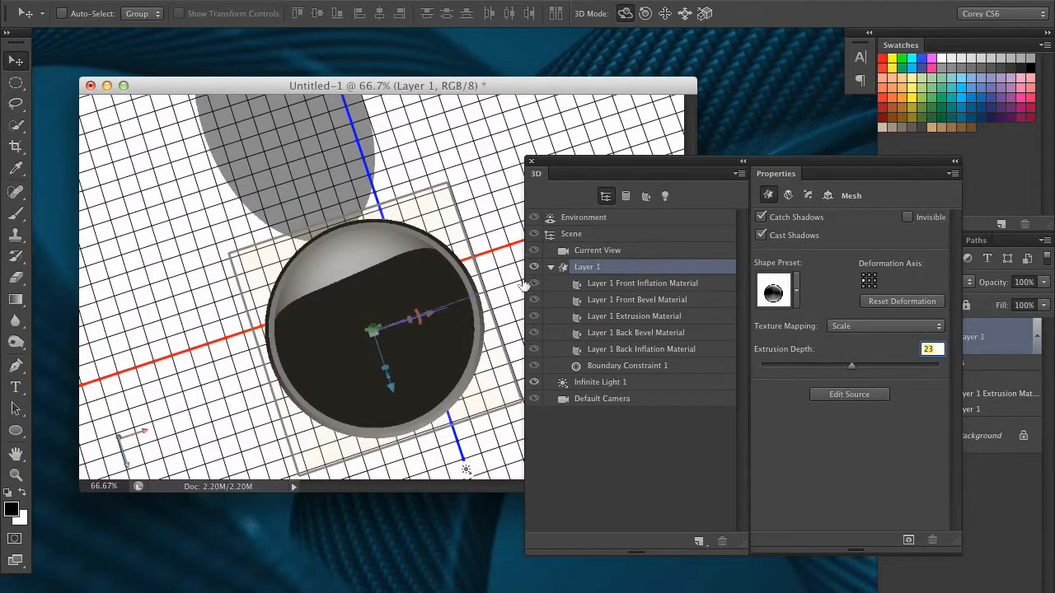
- Try rotating the narrowed goblet mesh and undo the rotation
drag(487, 283, 477, 239)
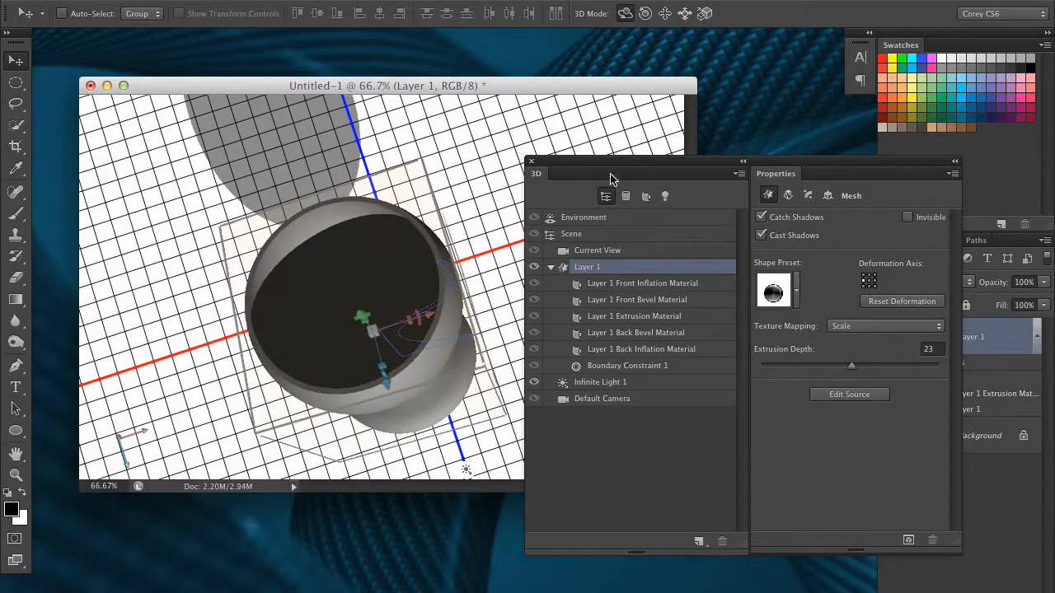
key(super+z)
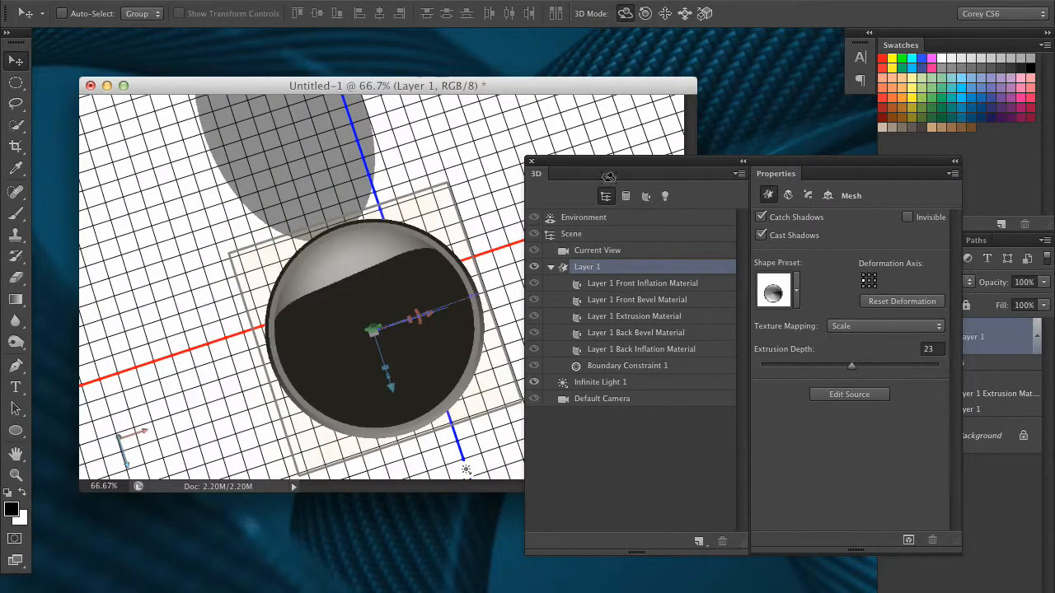
- View the goblet upright from the side and display the Layer 1 mesh's deform settings
click(627, 251)
drag(474, 188, 494, 126)
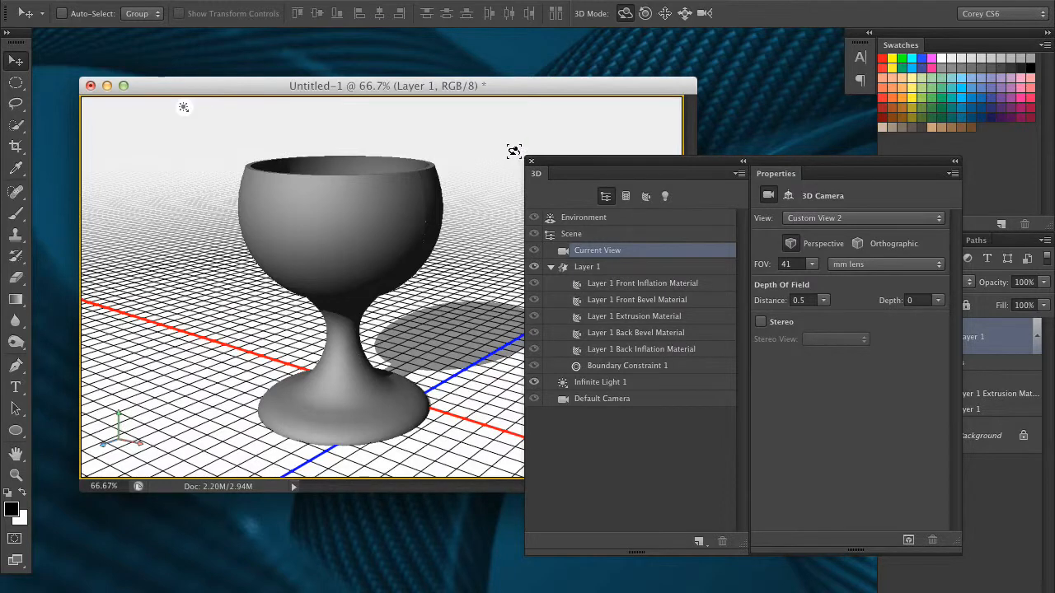
drag(577, 164, 616, 193)
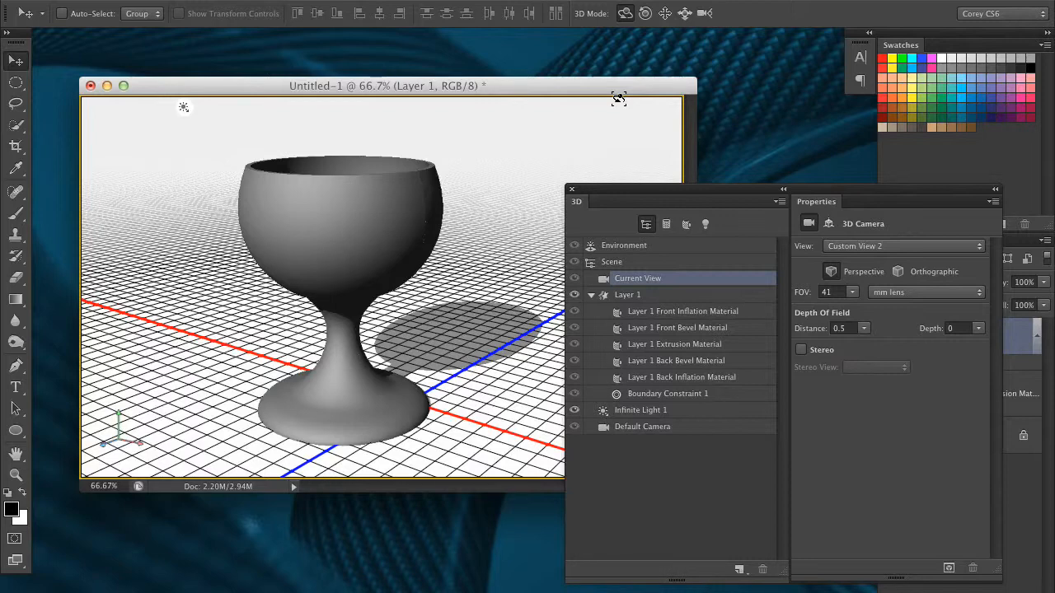
drag(689, 199, 747, 208)
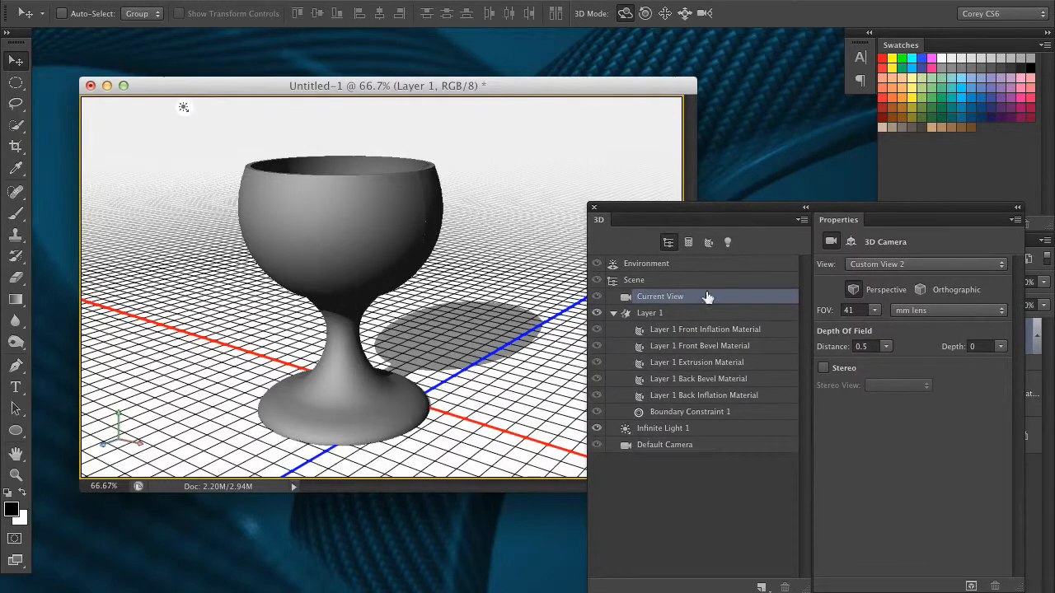
drag(849, 208, 719, 161)
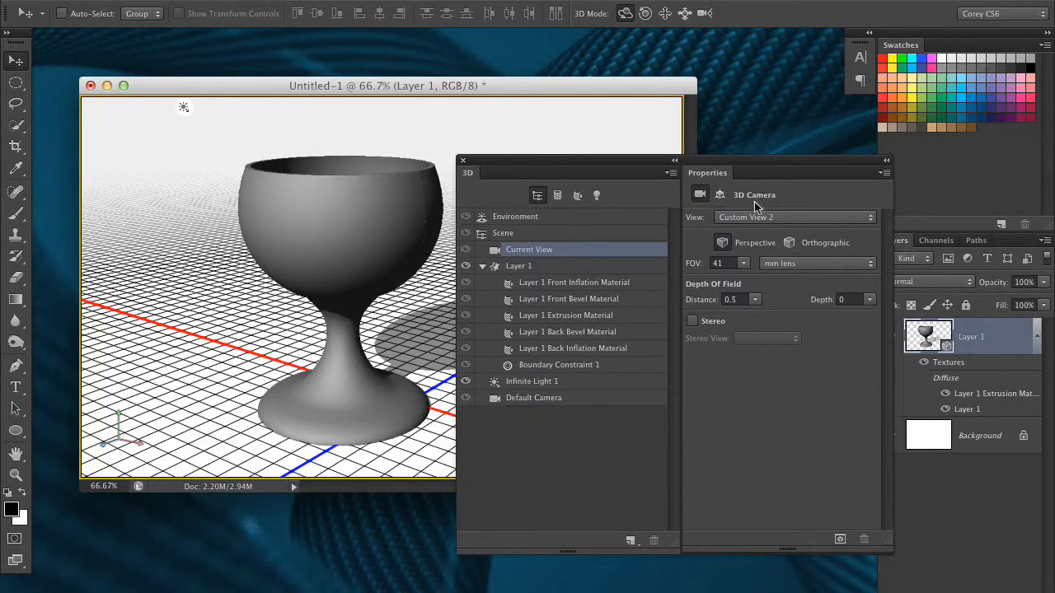
click(618, 267)
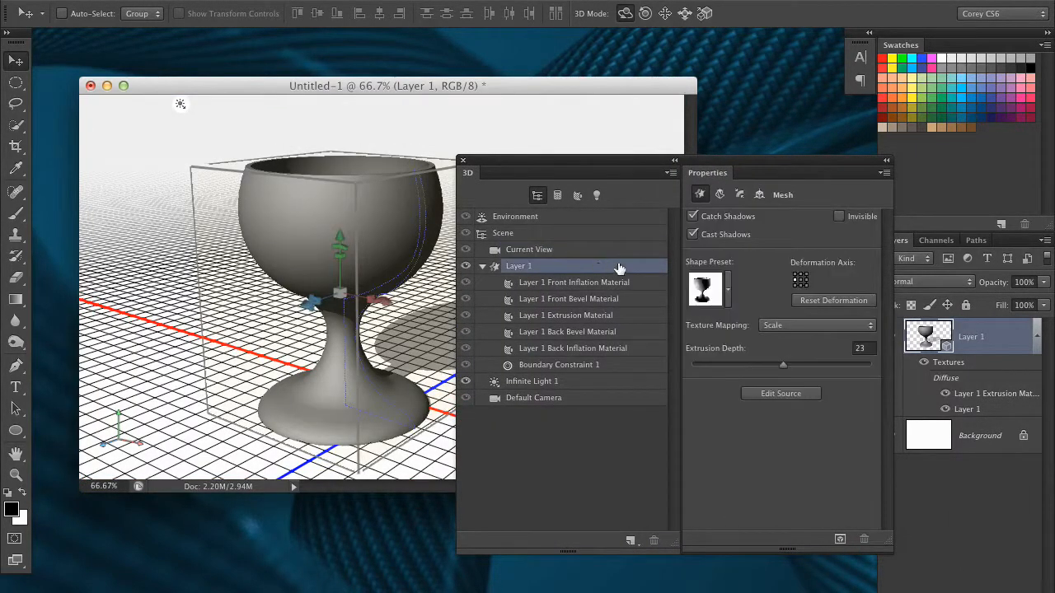
click(720, 196)
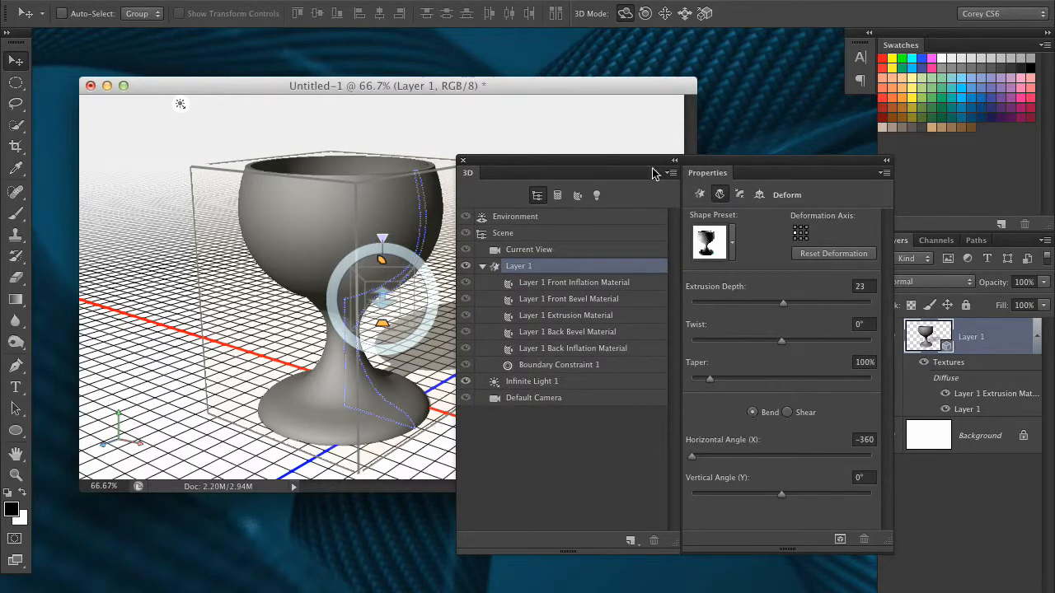
- Hide Layer 1, add a new blank layer above it and move the 3D and Properties panels clear of the canvas
drag(671, 163, 748, 207)
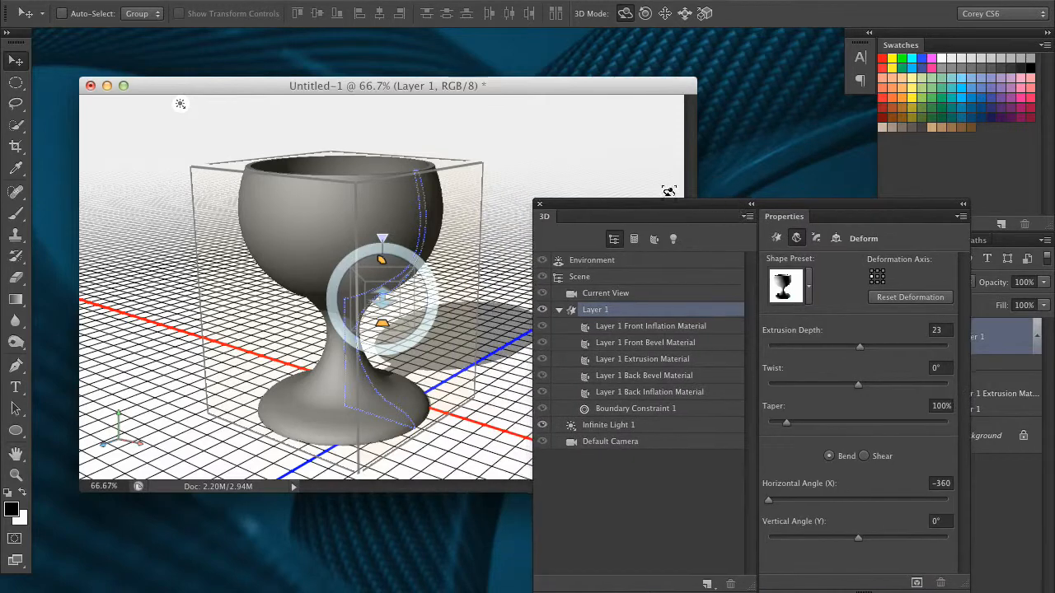
drag(877, 206, 798, 387)
drag(600, 90, 481, 478)
click(908, 250)
click(539, 477)
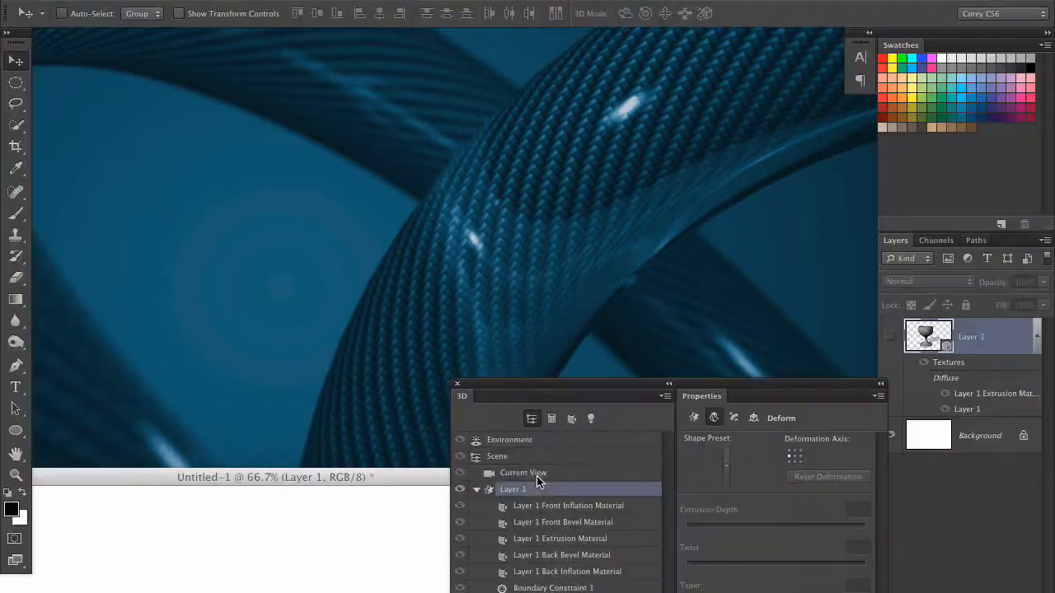
click(393, 455)
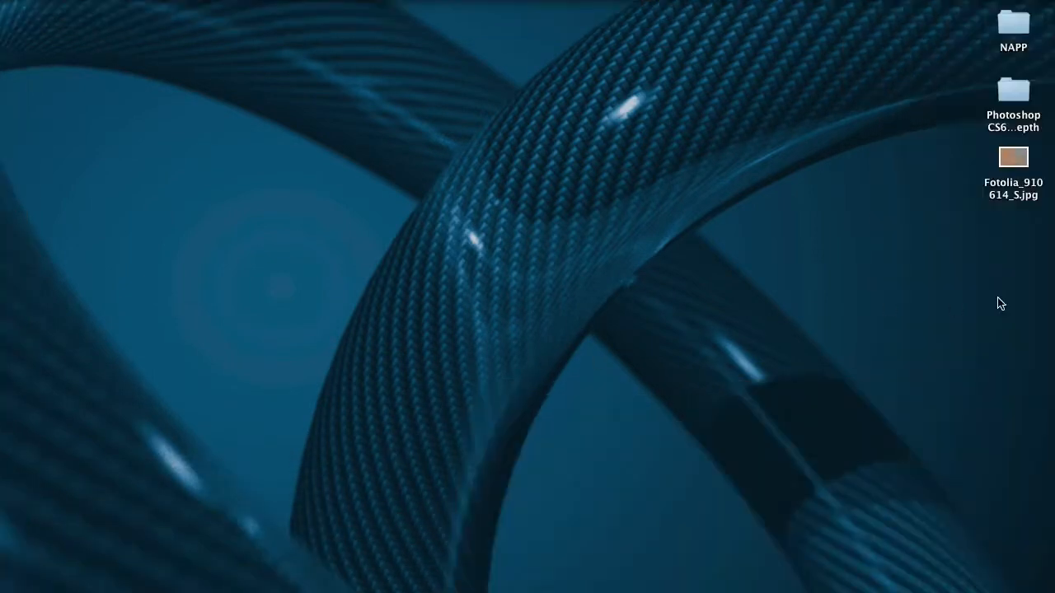
key(super+Tab)
drag(412, 592, 603, 90)
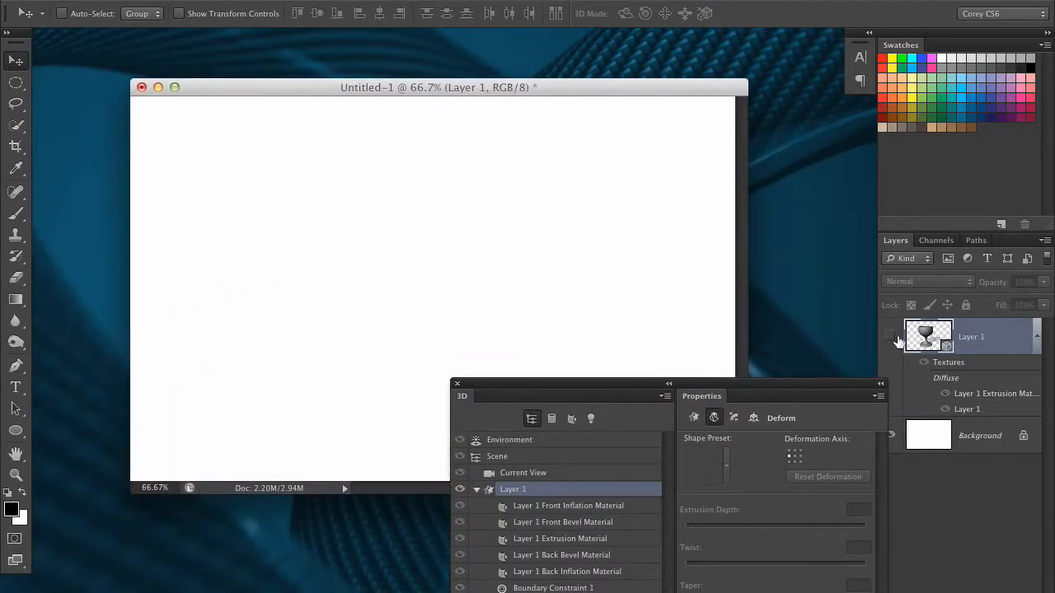
key(super+shift+alt+n)
drag(688, 395, 570, 555)
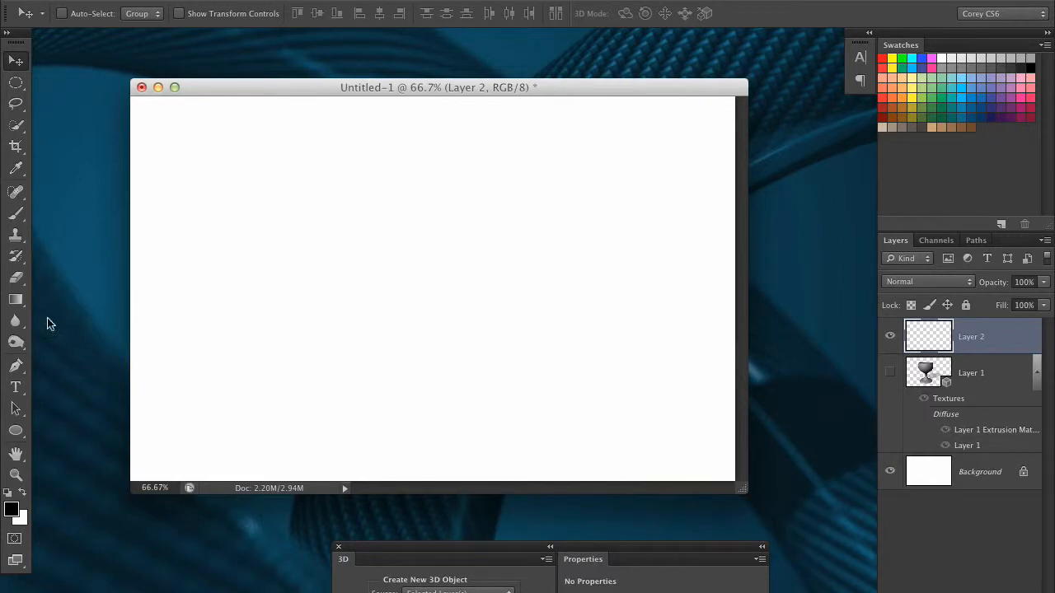
- Draw a small circular path with the Ellipse tool in the left half of the canvas
click(16, 431)
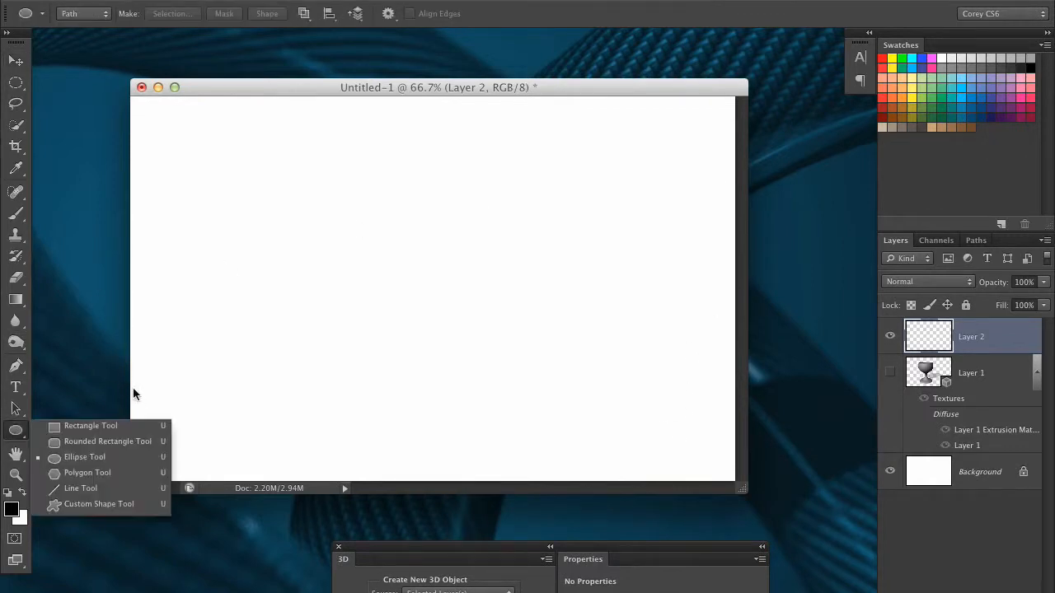
click(116, 463)
mouse_move(246, 265)
mouse_down()
mouse_move(309, 346)
mouse_move(323, 340)
mouse_move(287, 303)
mouse_up()
- Fill Layer 2 with gray and create a 3D extrusion from the selected circular path
click(16, 408)
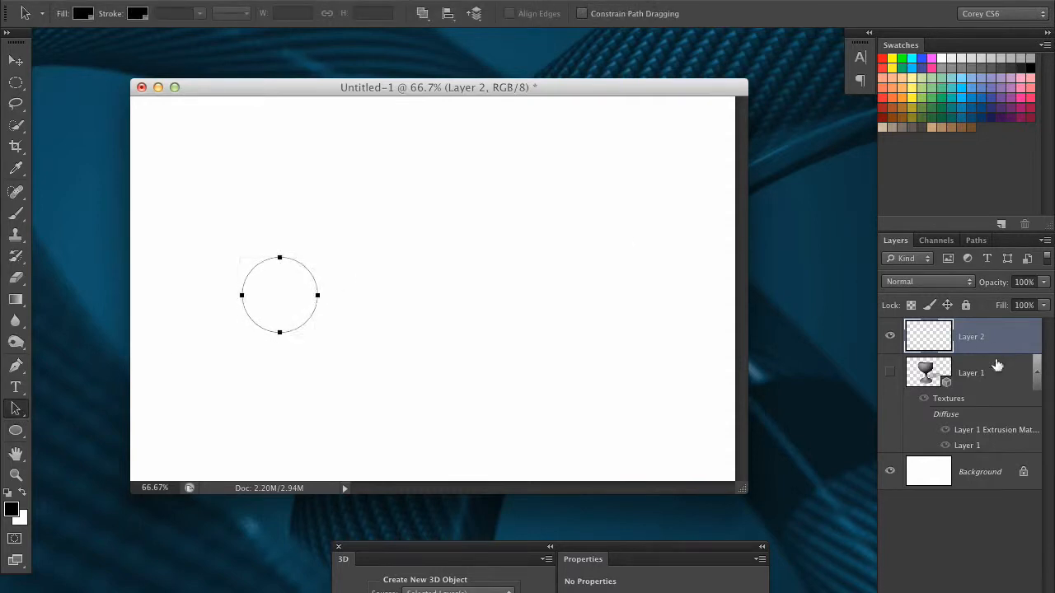
key(shift+BackSpace)
key(Return)
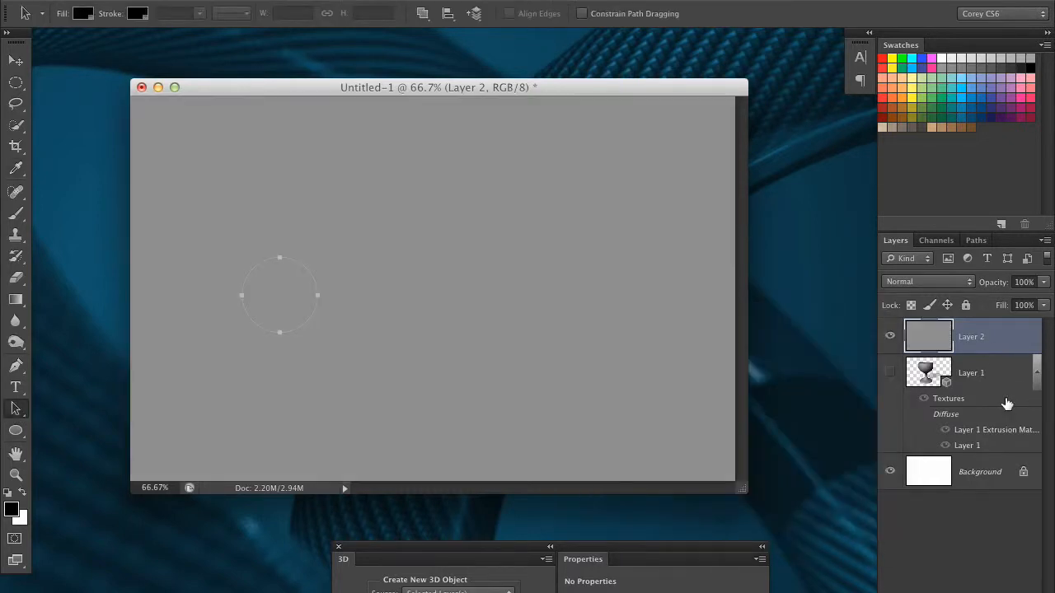
click(445, 0)
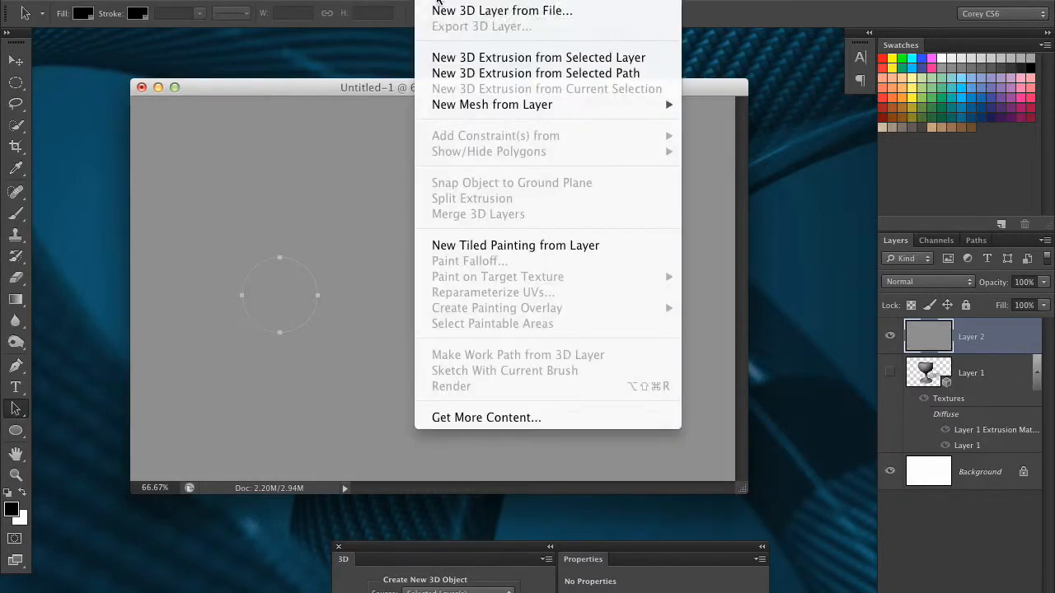
click(465, 75)
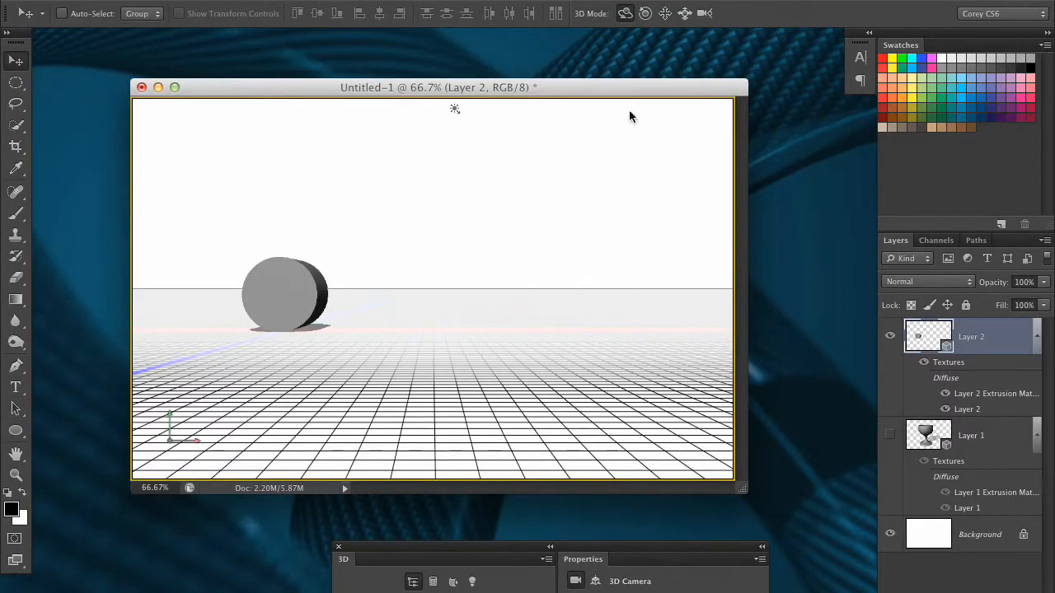
- Set the extrusion depth of the Layer 2 cylinder mesh to 2500
drag(582, 330, 570, 266)
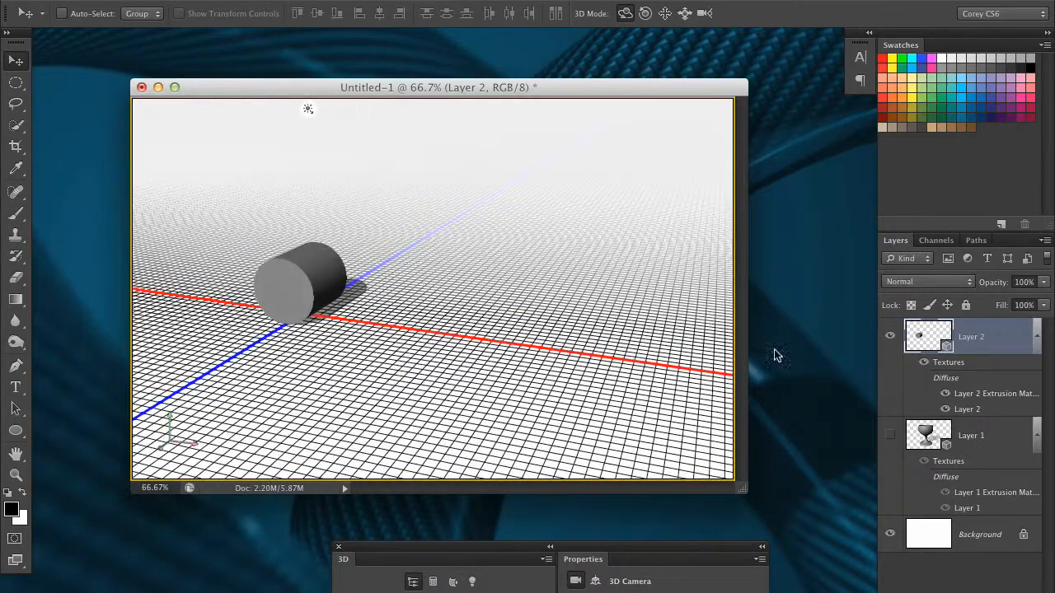
drag(664, 547, 761, 252)
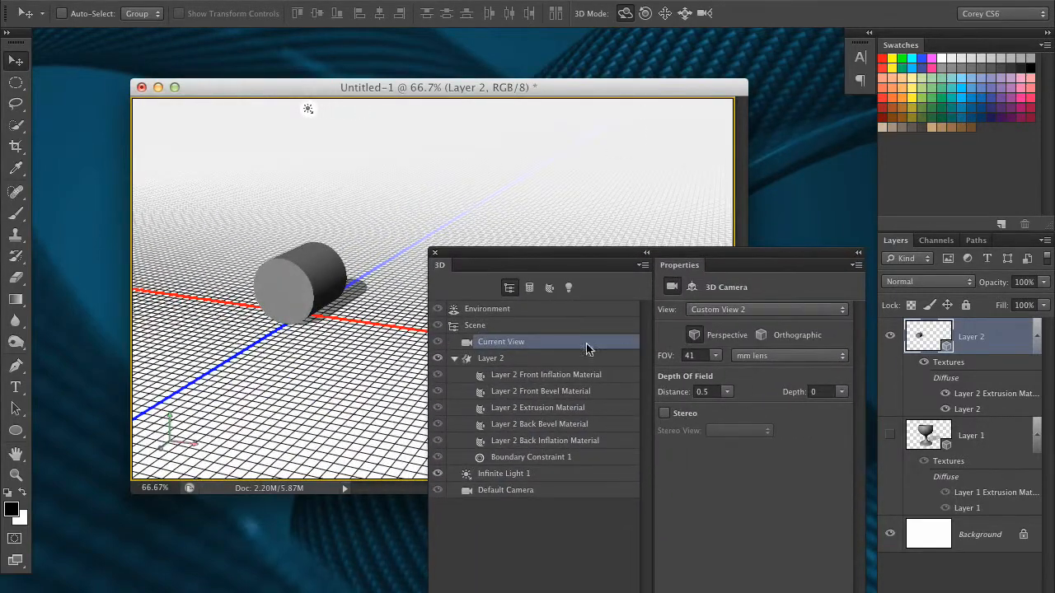
click(542, 362)
drag(765, 459, 849, 459)
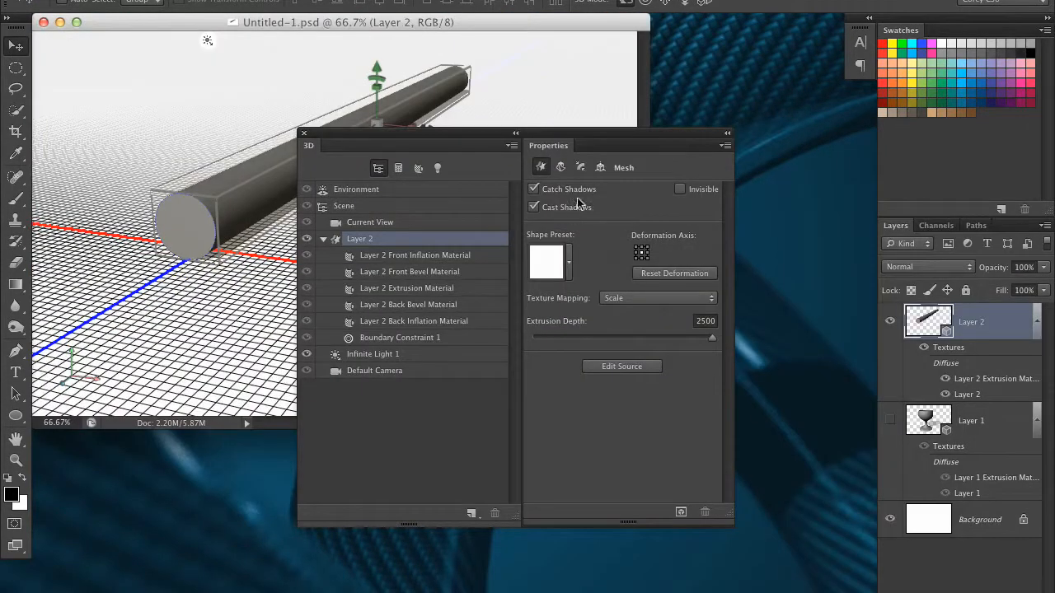
- Bend the Layer 2 cylinder with a horizontal angle of 360° to form a closed ring
click(600, 167)
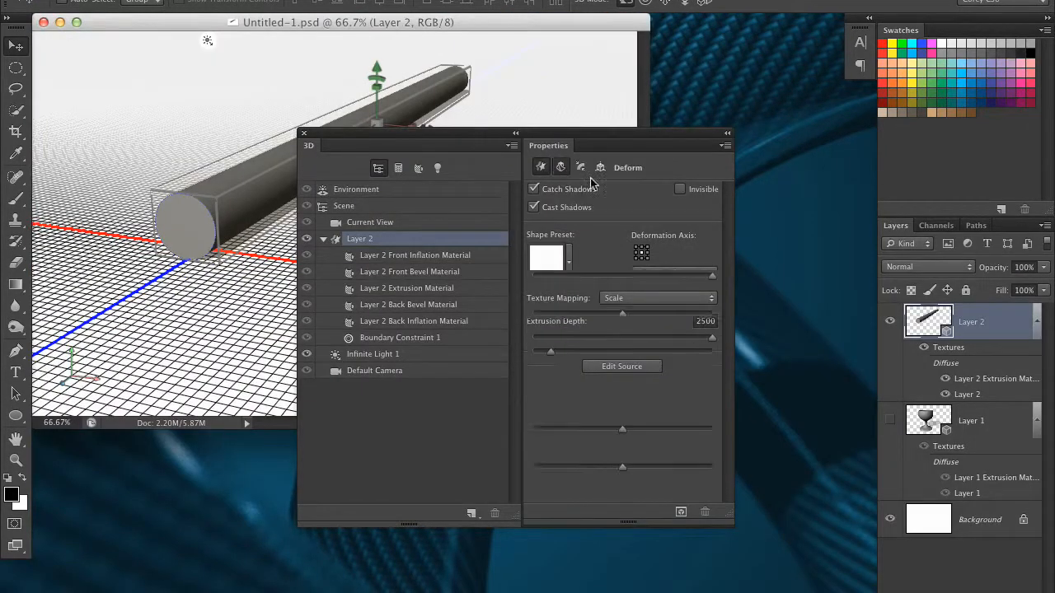
drag(574, 138, 684, 162)
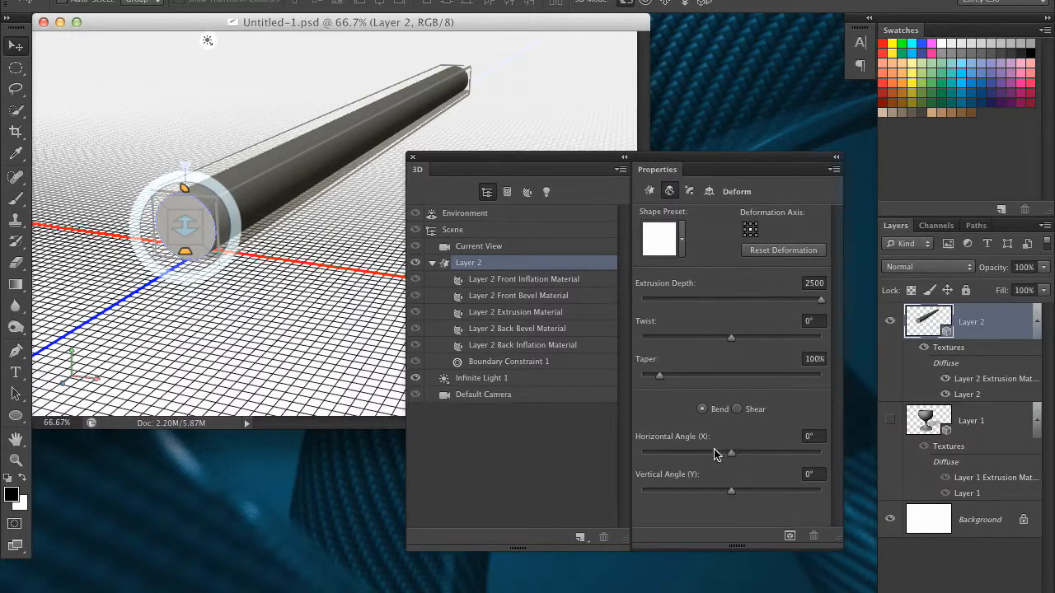
drag(736, 458, 747, 454)
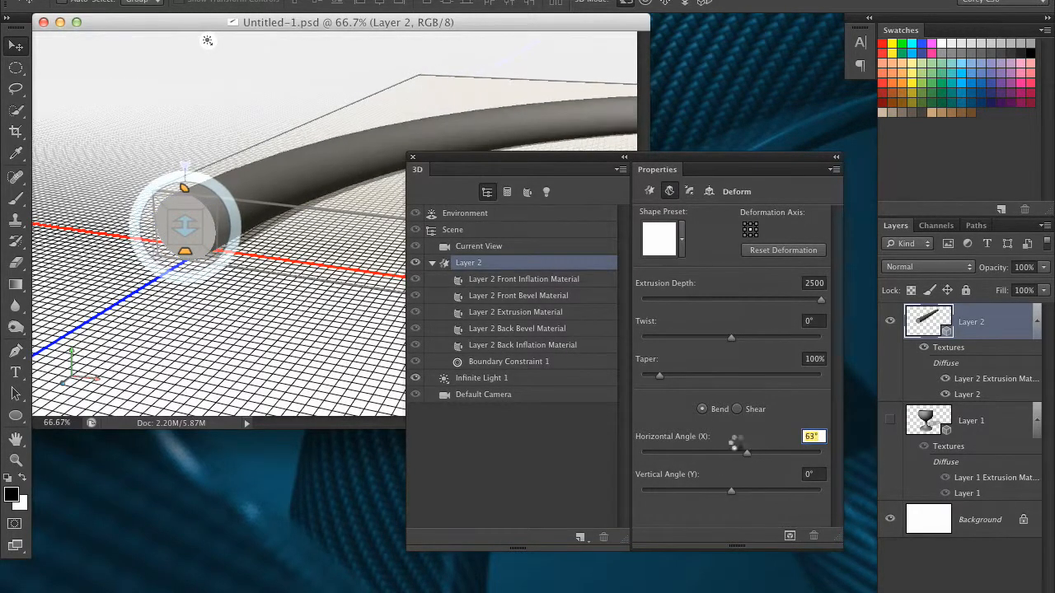
drag(596, 166, 597, 290)
drag(748, 583, 834, 581)
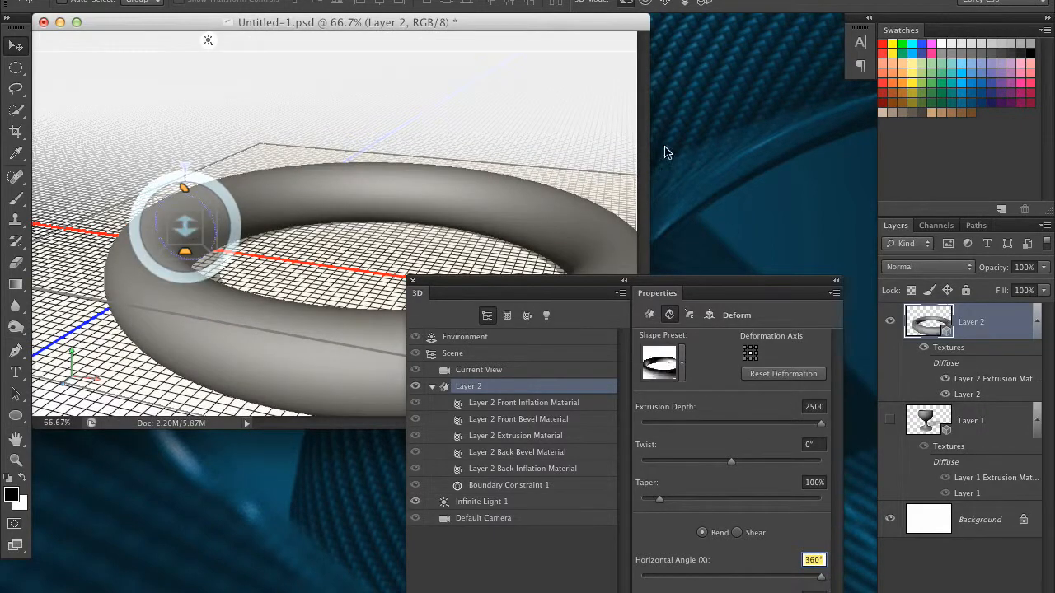
- Move the ring farther back so it fits inside the canvas, and shift the 3D and Properties panels below the document
drag(593, 137, 520, 38)
drag(592, 129, 617, 74)
drag(545, 295, 545, 478)
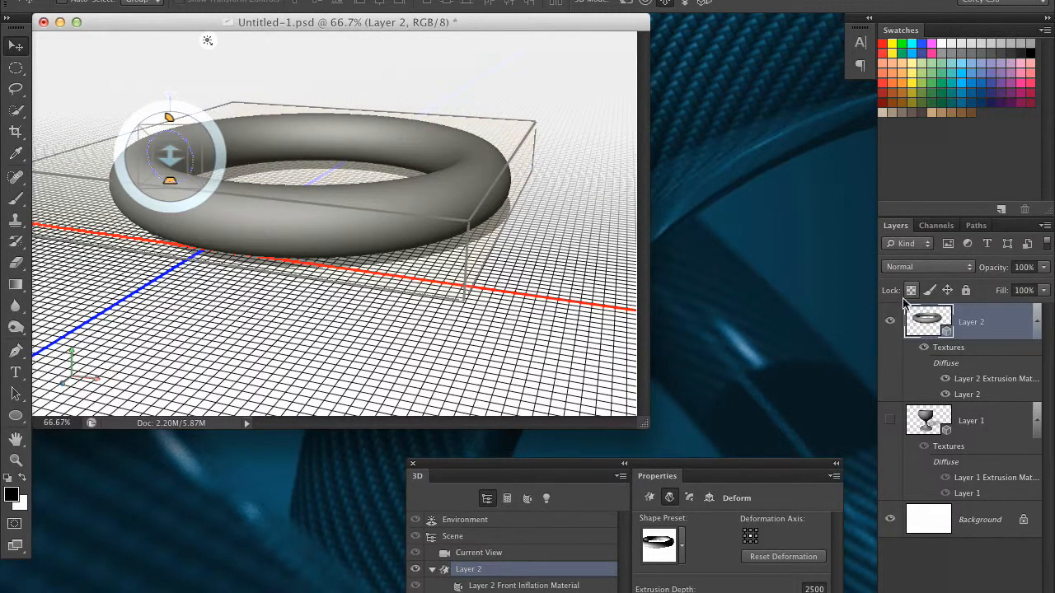
- Duplicate Layer 2, then tilt the copied ring and move it in front of the flat ring
drag(930, 330, 940, 536)
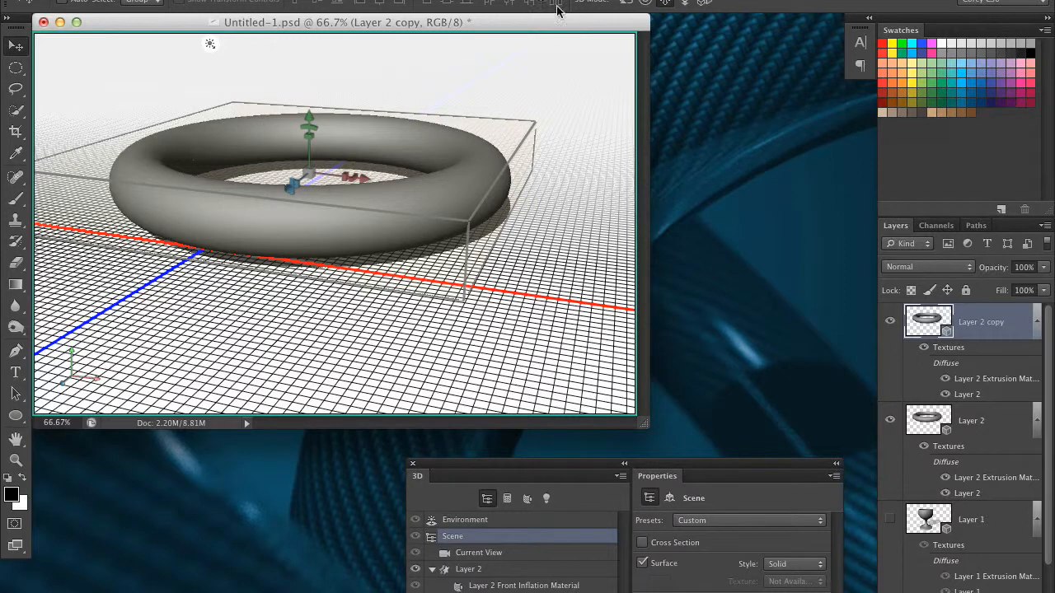
mouse_move(586, 126)
mouse_down()
mouse_move(562, 147)
mouse_move(466, 181)
mouse_move(598, 114)
mouse_up()
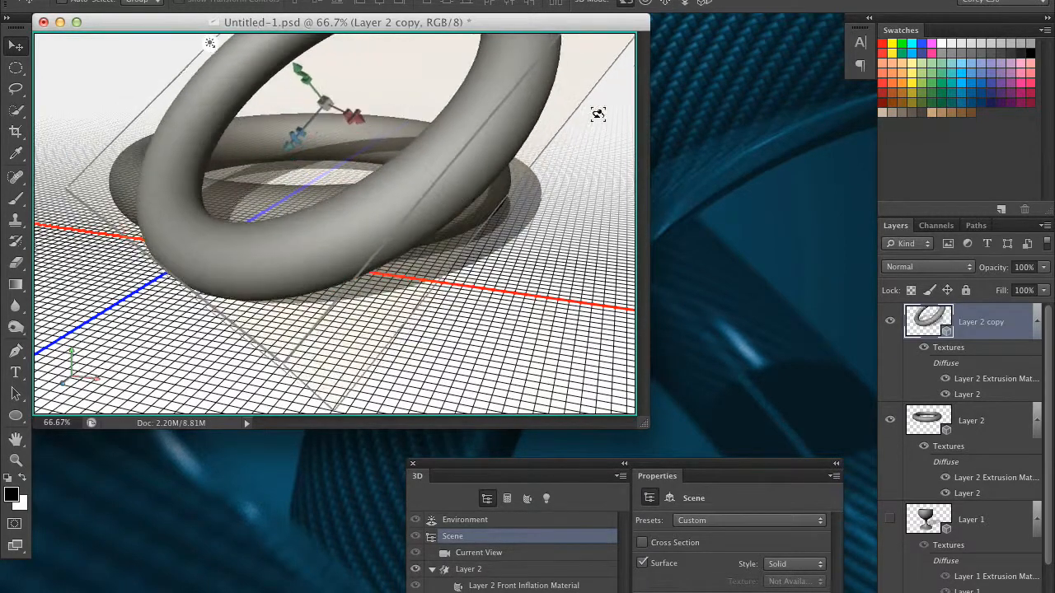
drag(517, 202, 573, 275)
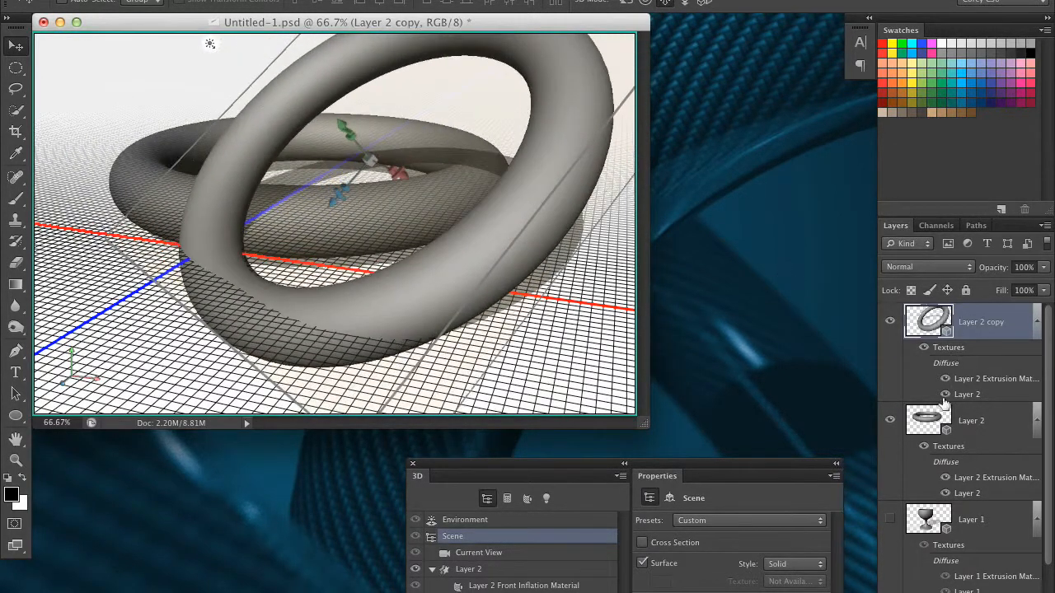
- Merge the Layer 2 and Layer 2 copy 3D layers into one scene
shift+click(942, 437)
click(463, 0)
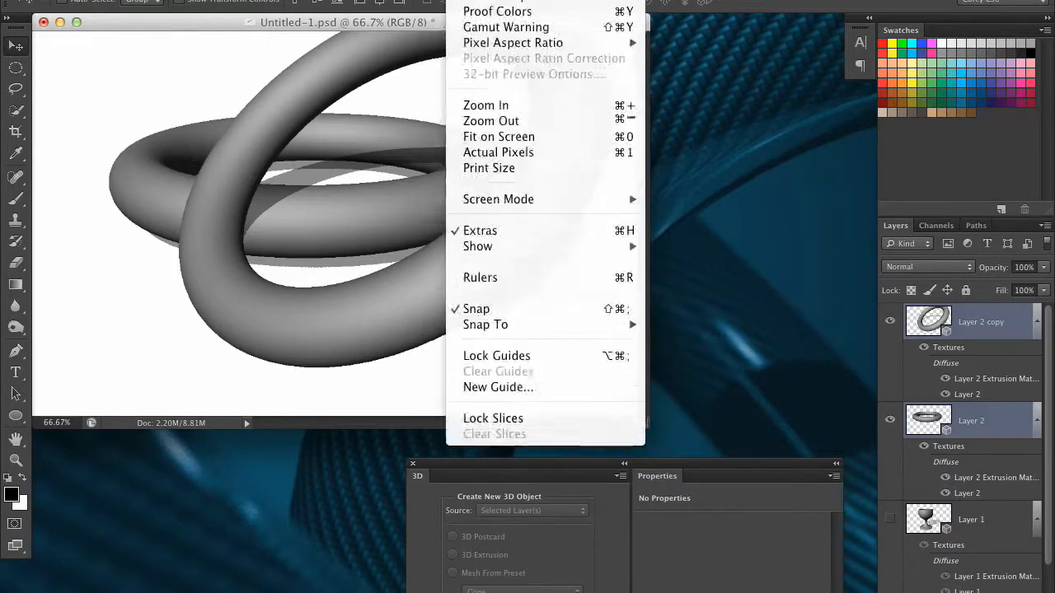
mouse_move(427, 0)
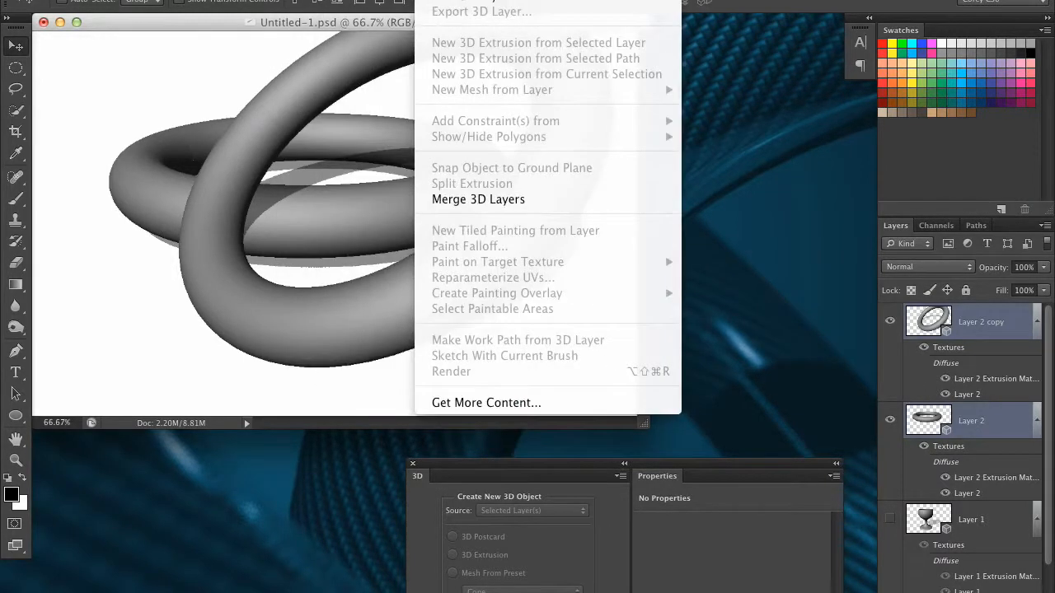
click(484, 200)
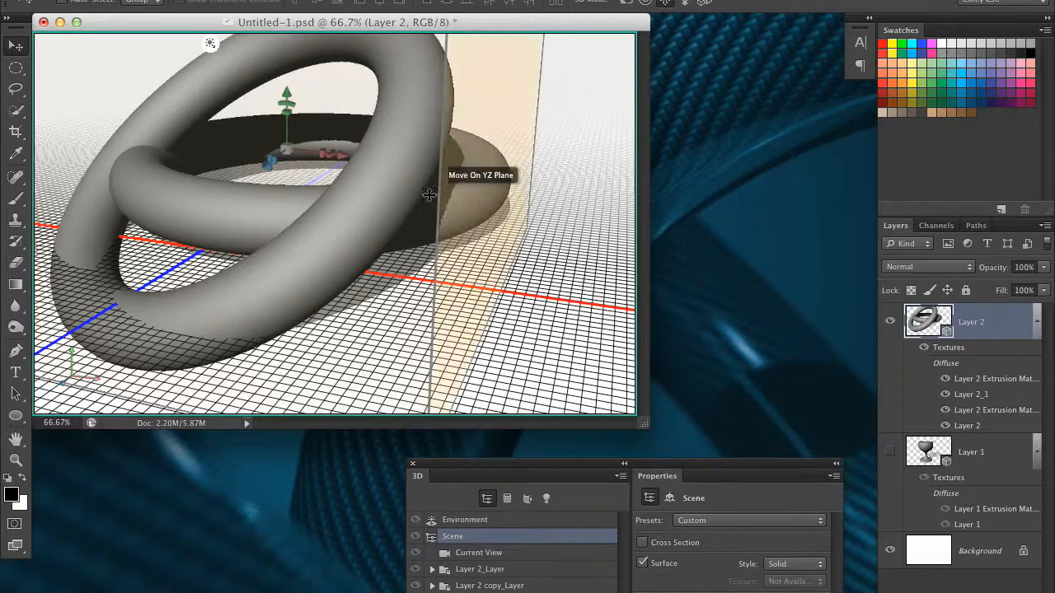
- Move the tilted ring so it interlocks with the flat ring, and inspect the linked rings from several angles
click(396, 196)
drag(578, 130, 652, 38)
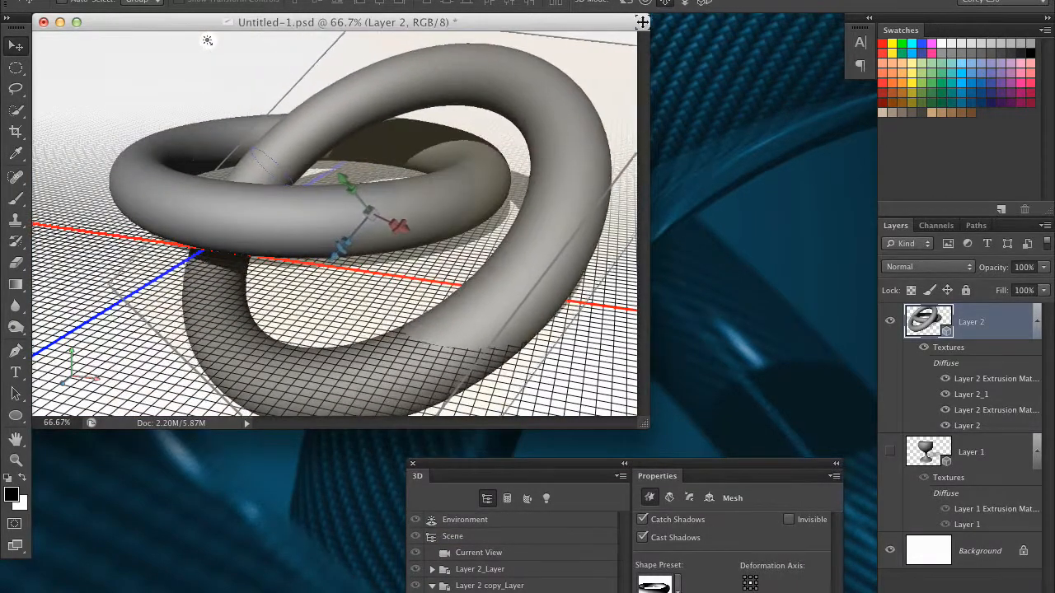
click(478, 555)
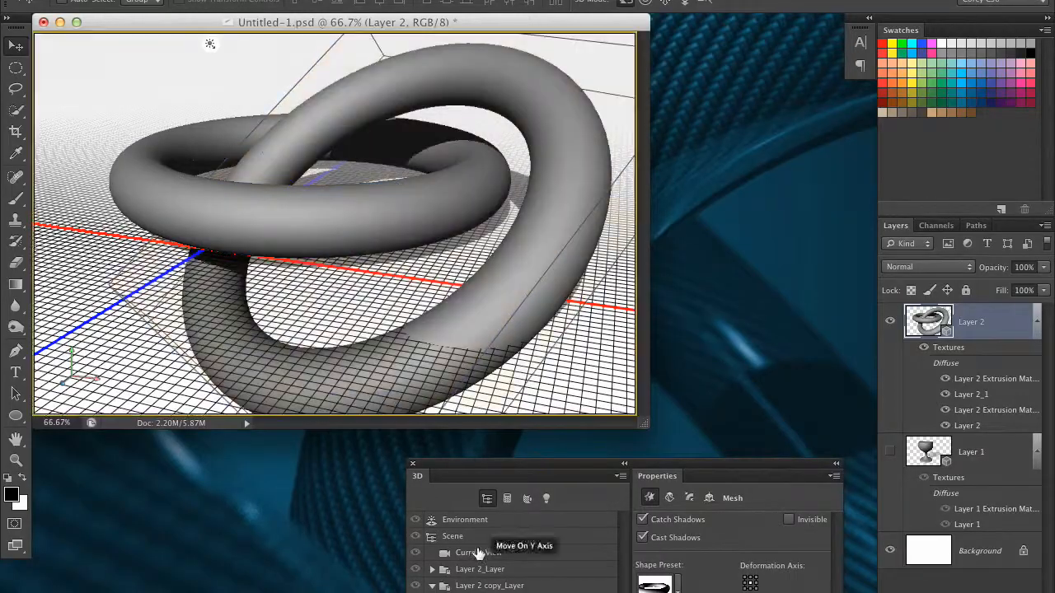
drag(178, 387, 231, 421)
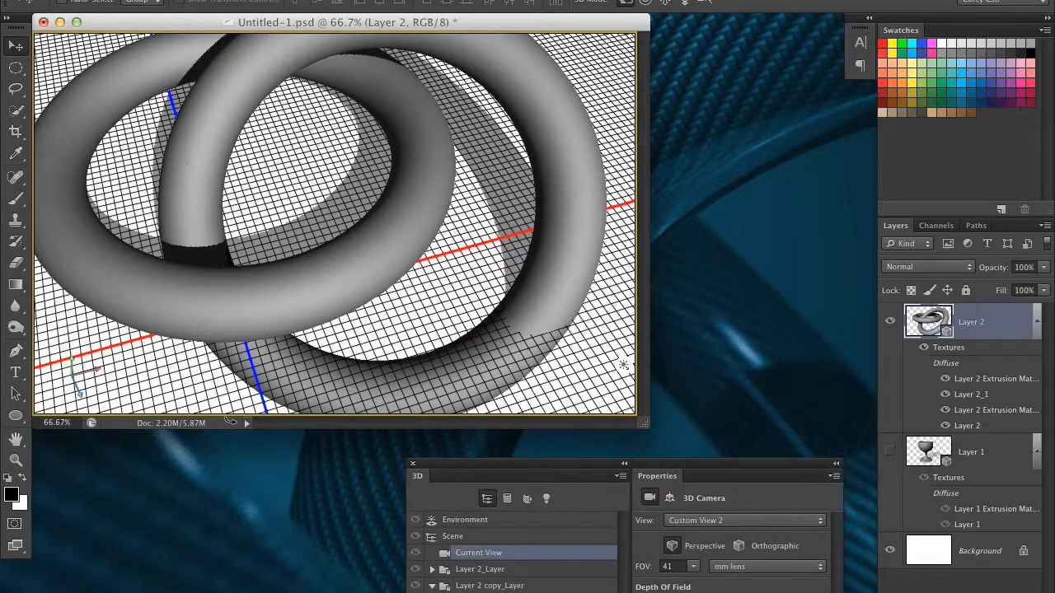
drag(231, 422, 292, 339)
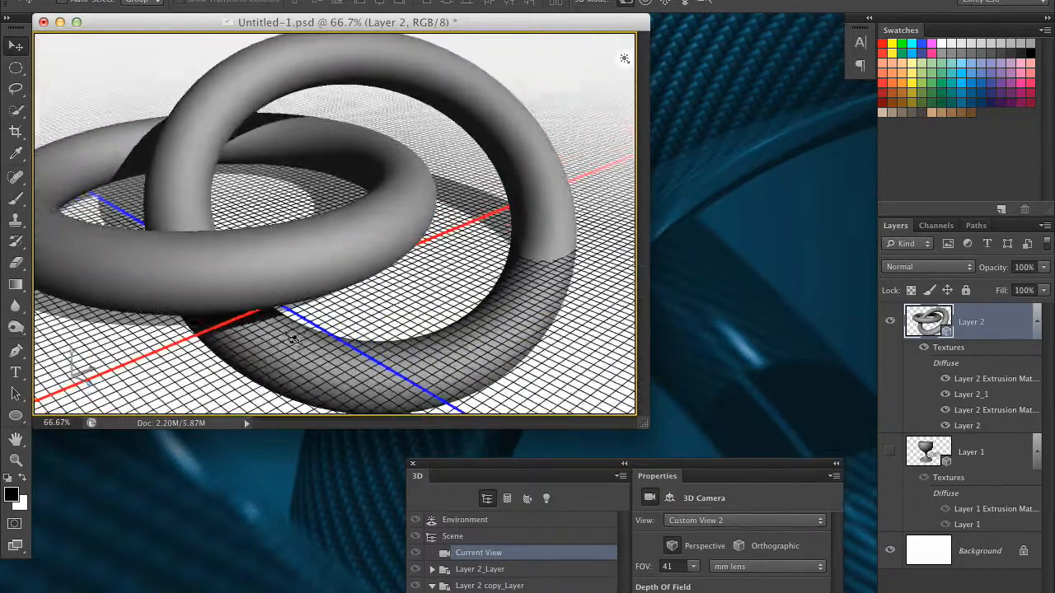